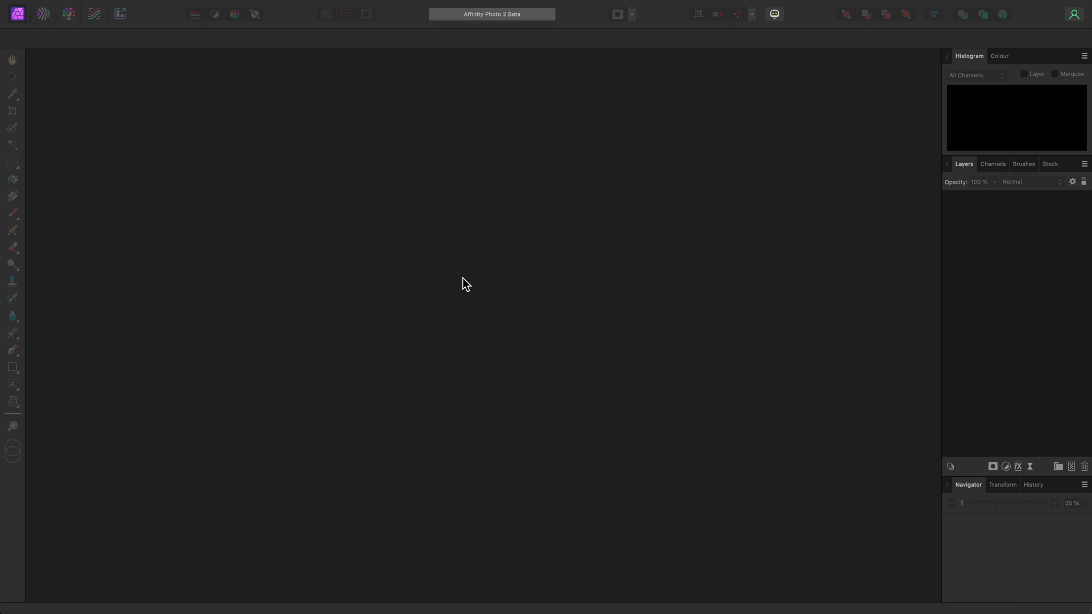
Open the file commands, then dismiss them without opening anything.
mouse_move(201, 3)
left_click(128, 7)
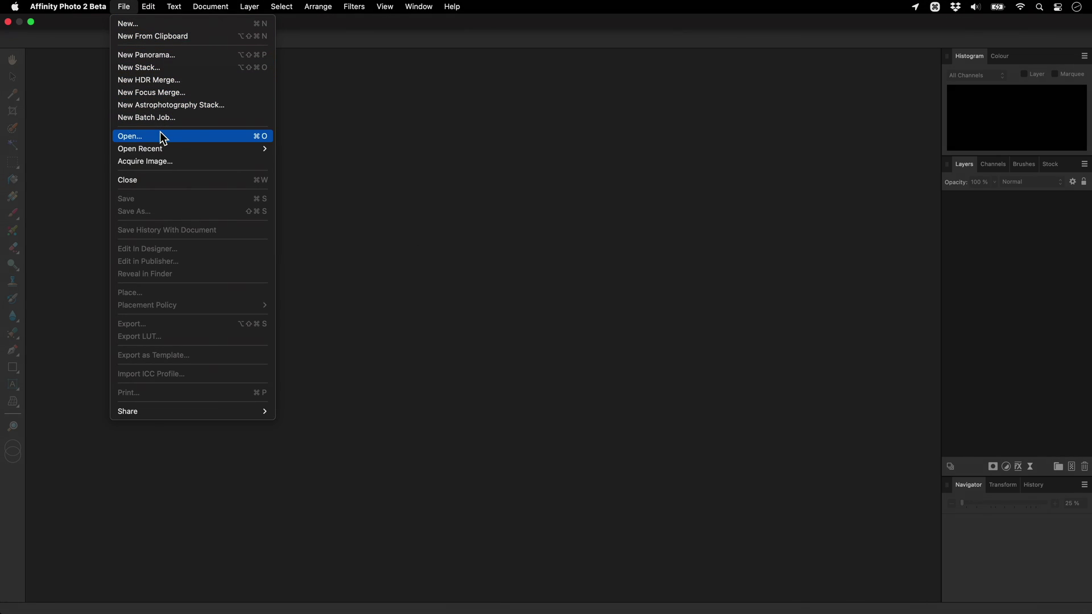
left_click(616, 339)
Drag _6030013.ORF from Finder onto Affinity Photo 2 to open it in the Develop persona.
key("super+Tab")
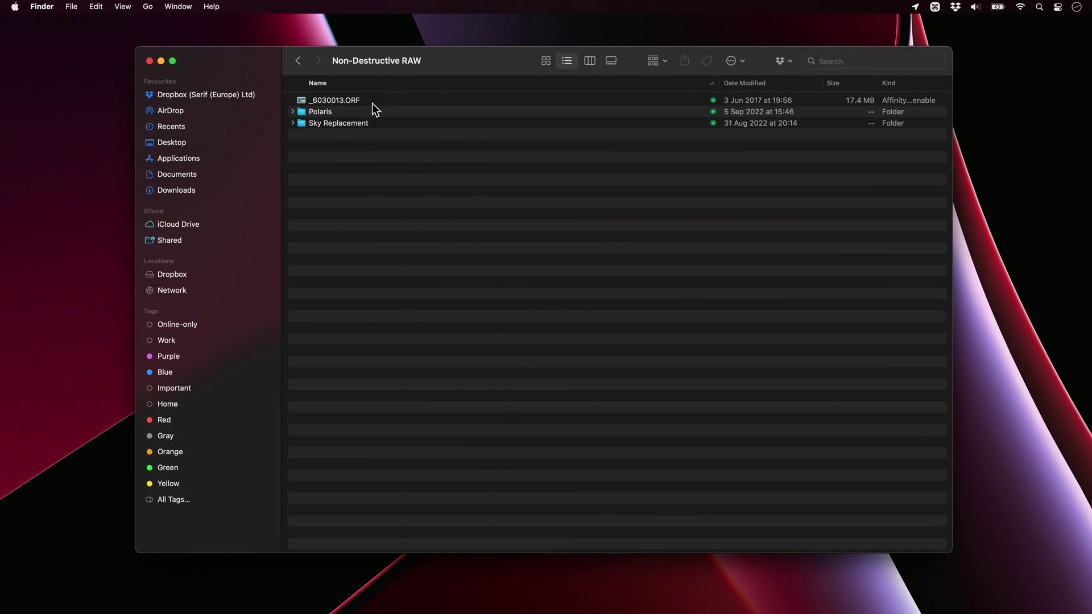
left_click_drag(372, 104, 511, 308)
key("super+Tab")
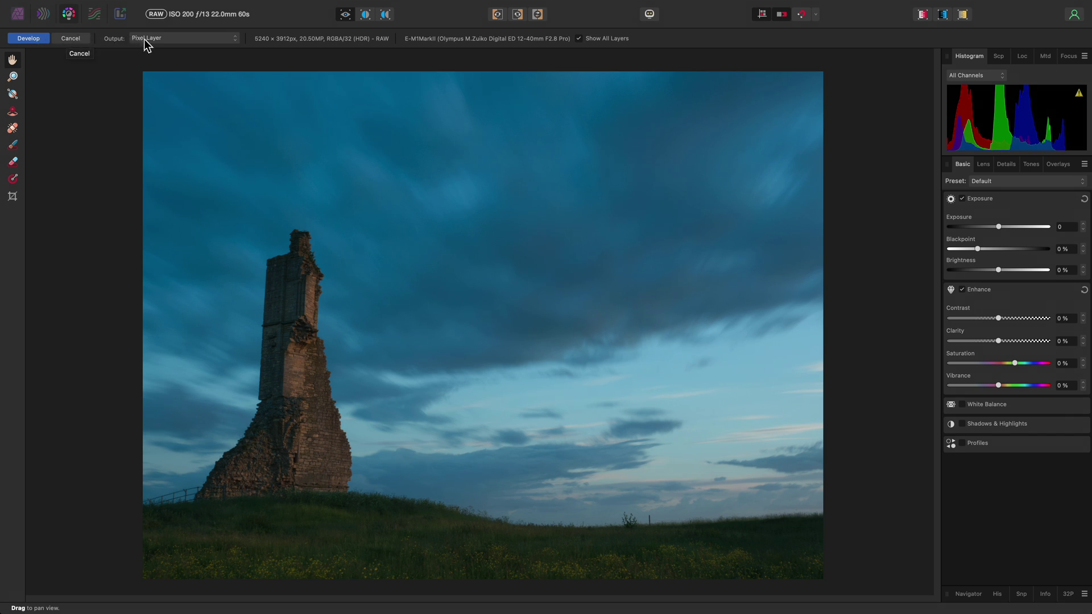
Set the Develop output to RAW Layer (Embedded).
left_click(182, 39)
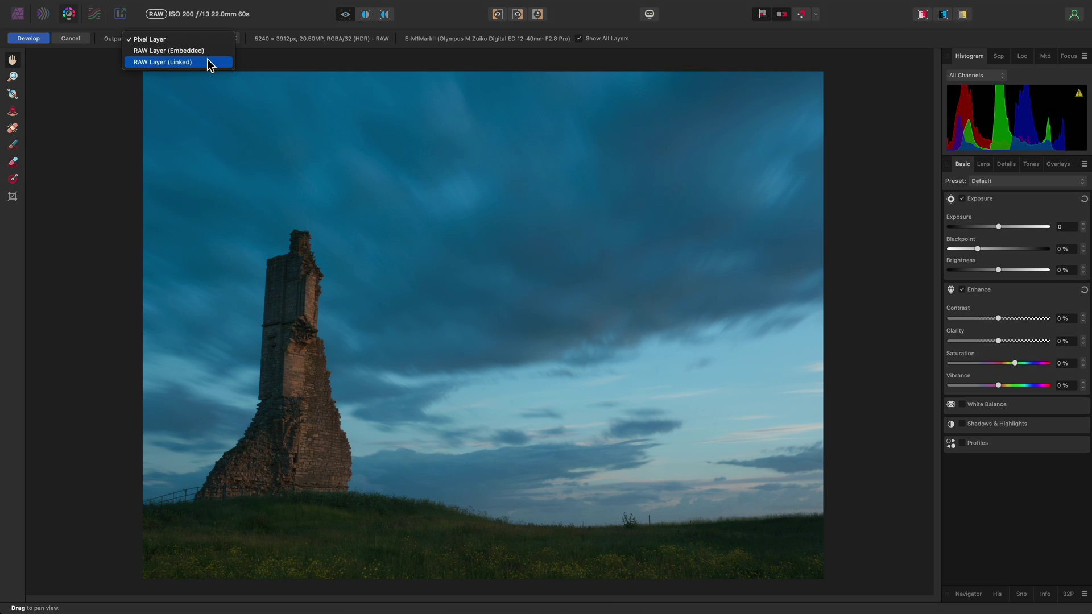
left_click(207, 51)
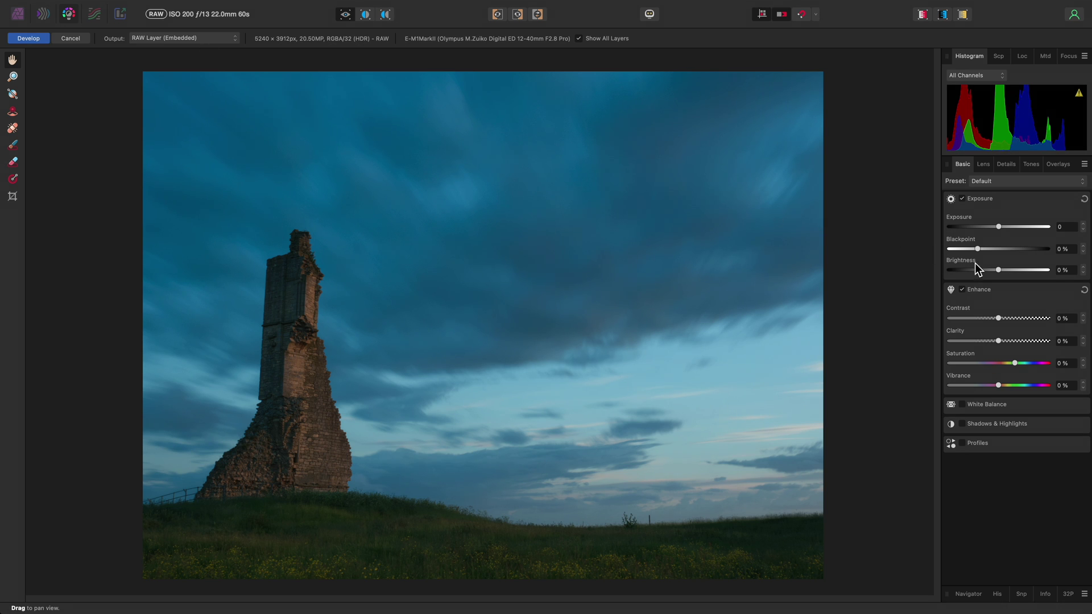
Raise Brightness to 25% and Clarity to 100%, then develop the tower photo.
left_click_drag(997, 270, 1052, 273)
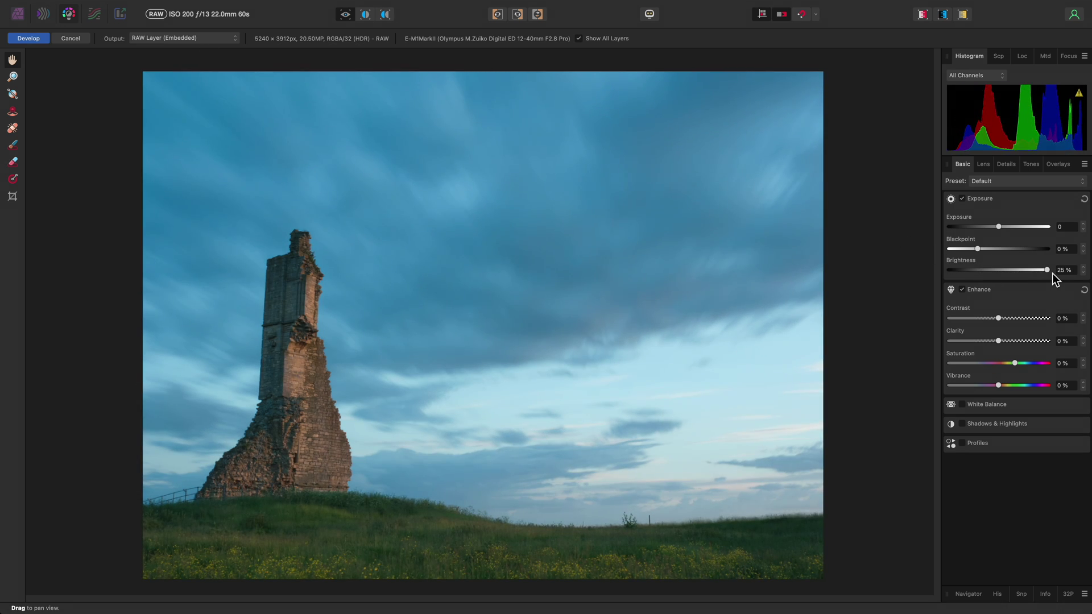
left_click_drag(1002, 338, 1050, 341)
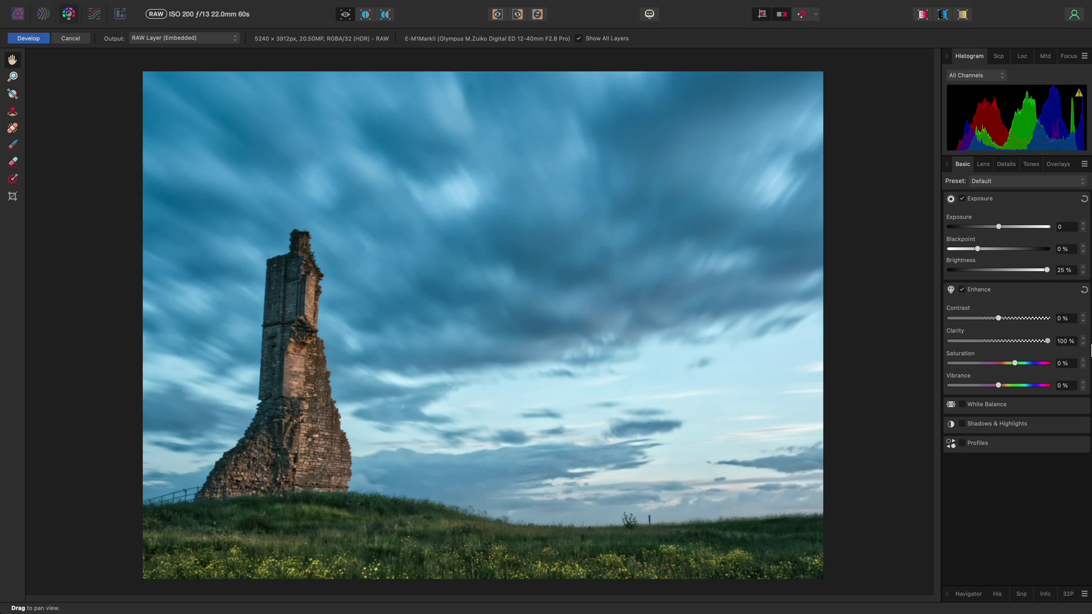
left_click(28, 38)
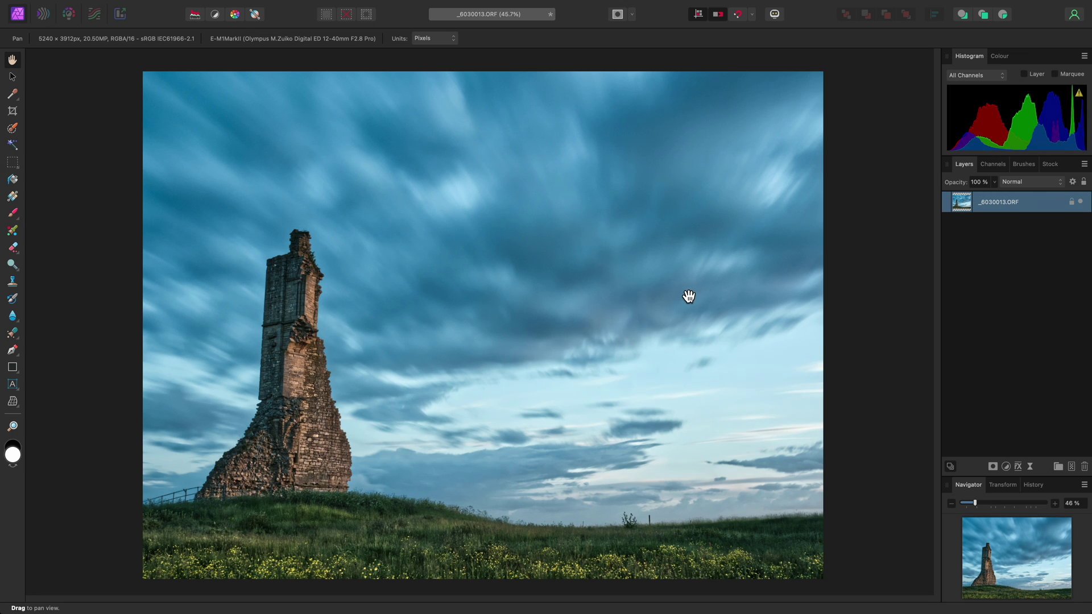
Add an HSL Shift that boosts red saturation and cuts cyans to −46% and blues to −44%.
key("super+u")
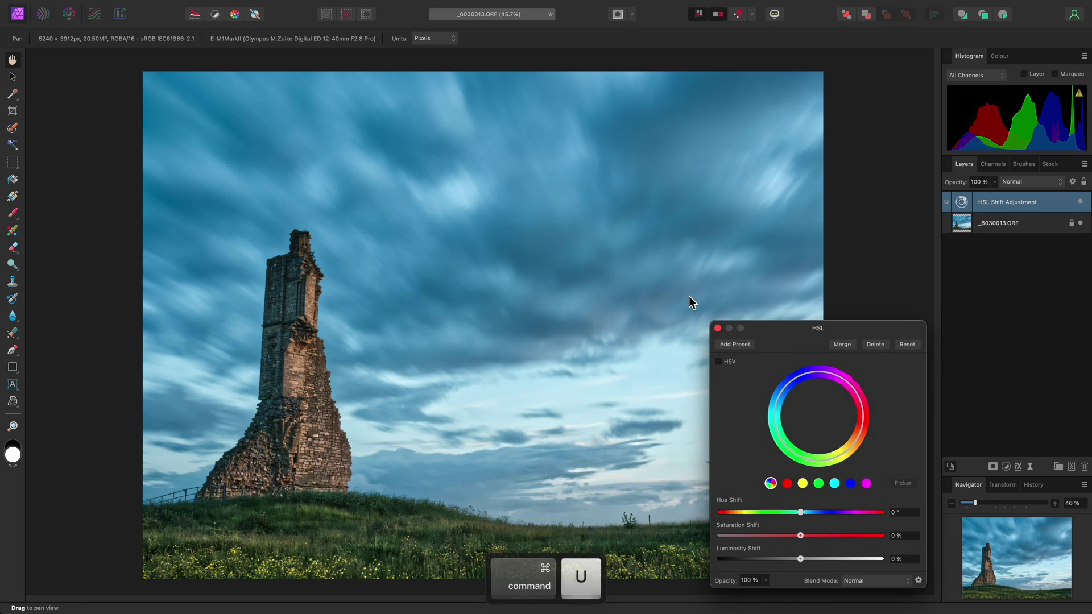
left_click(787, 483)
left_click_drag(800, 535, 850, 539)
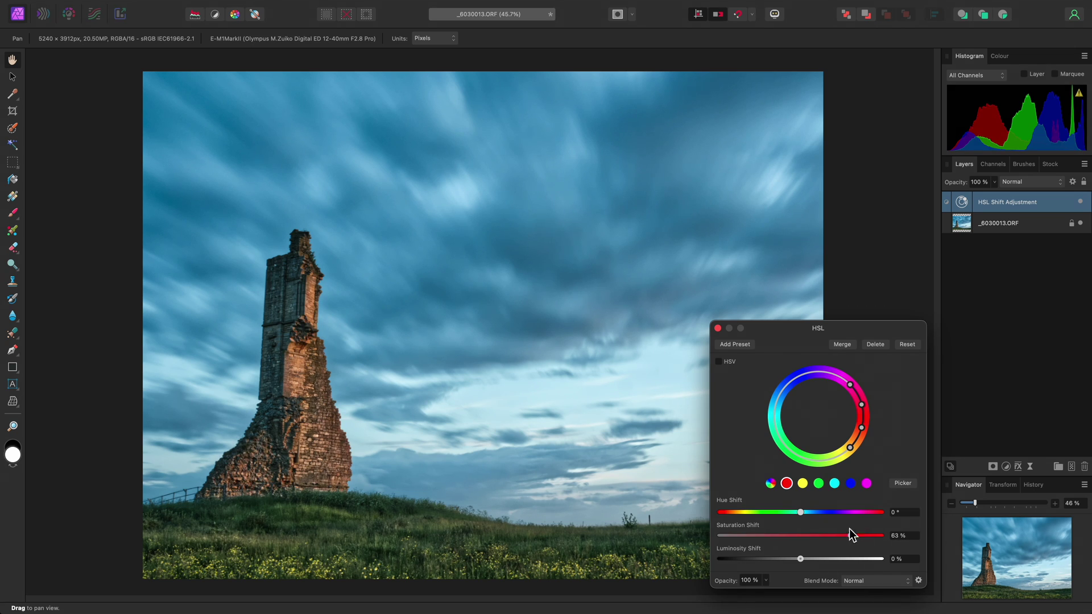
left_click(835, 484)
left_click_drag(800, 535, 764, 537)
left_click(850, 484)
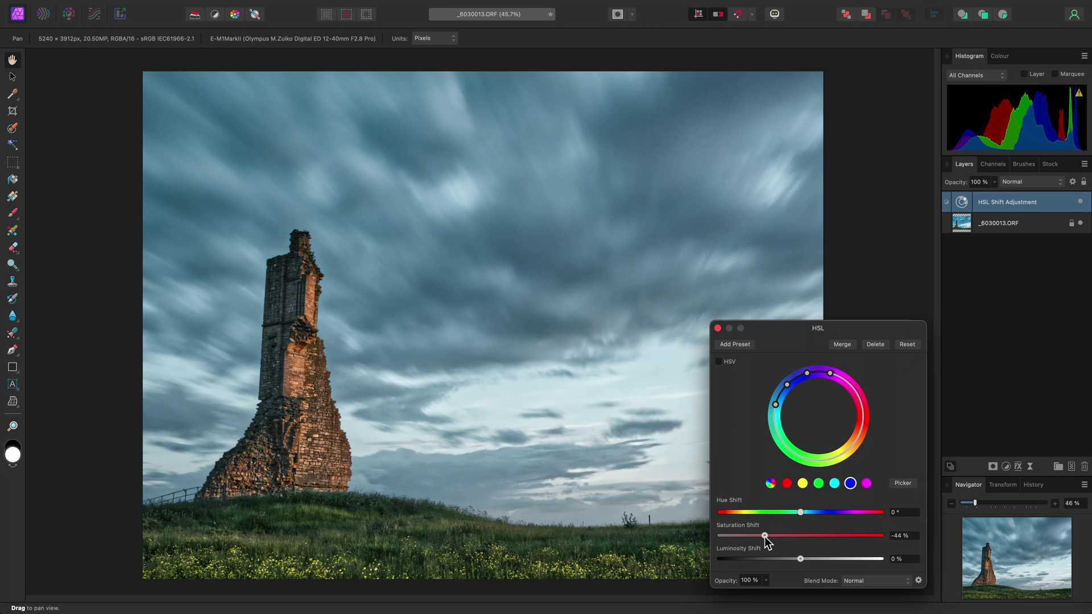
left_click(718, 329)
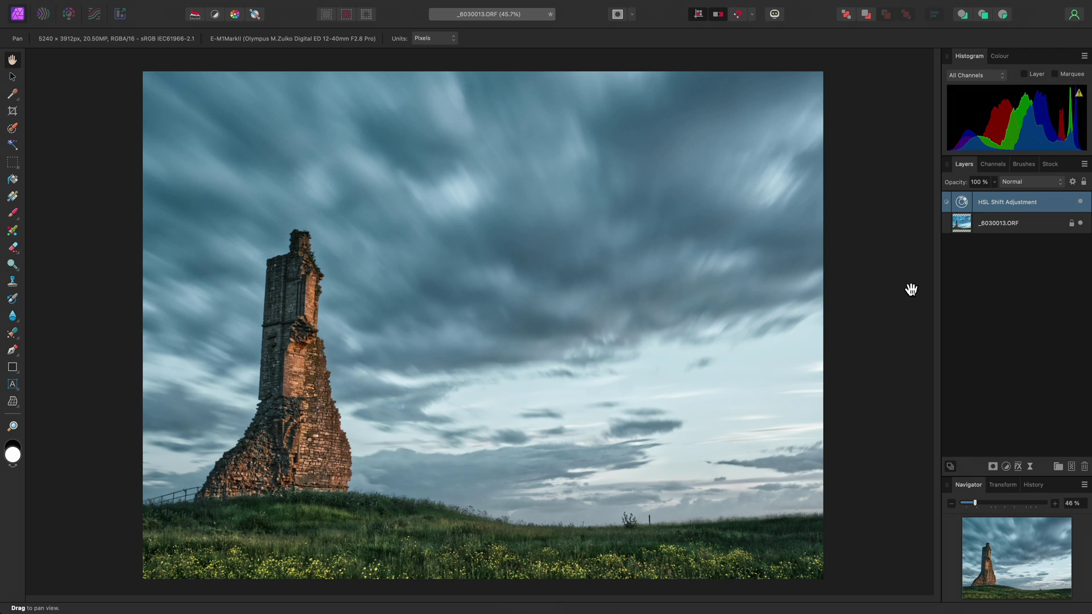
Select the _6030013.ORF layer and reopen it in Develop with the Move Tool.
left_click(1021, 228)
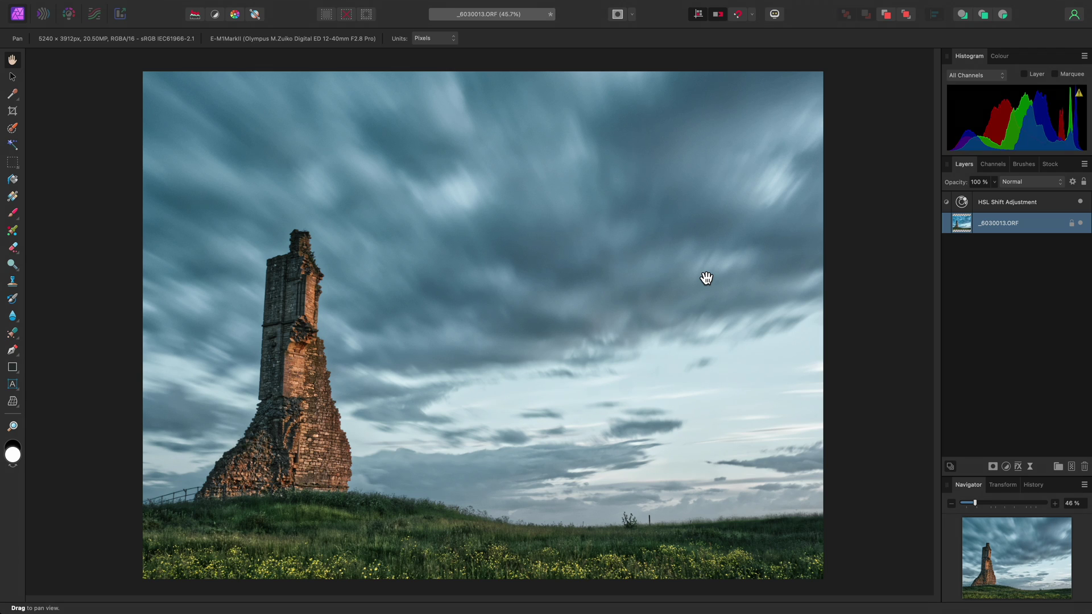
key("v")
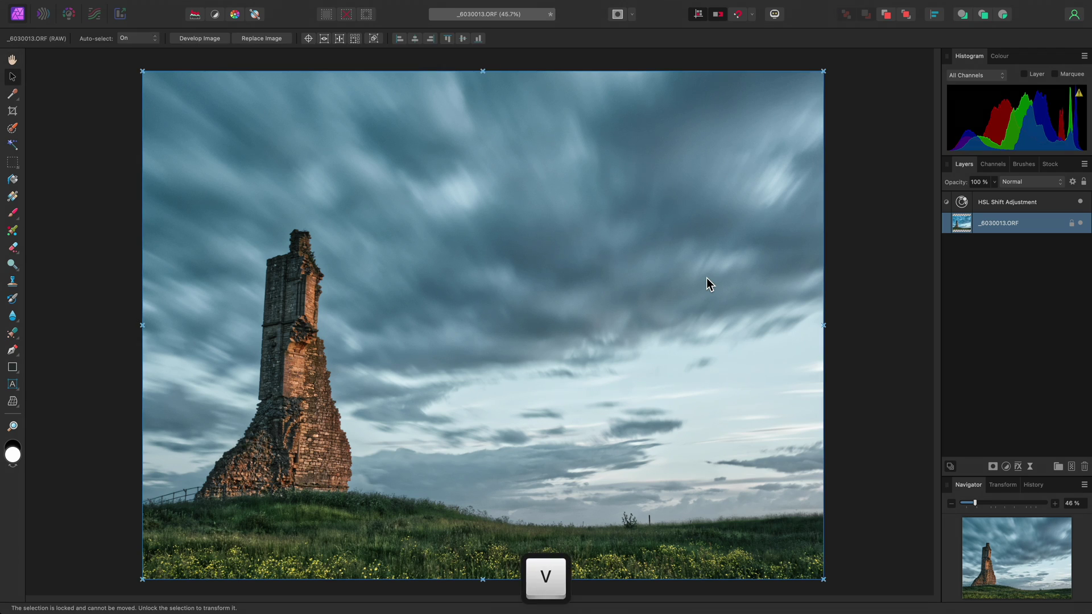
left_click(220, 39)
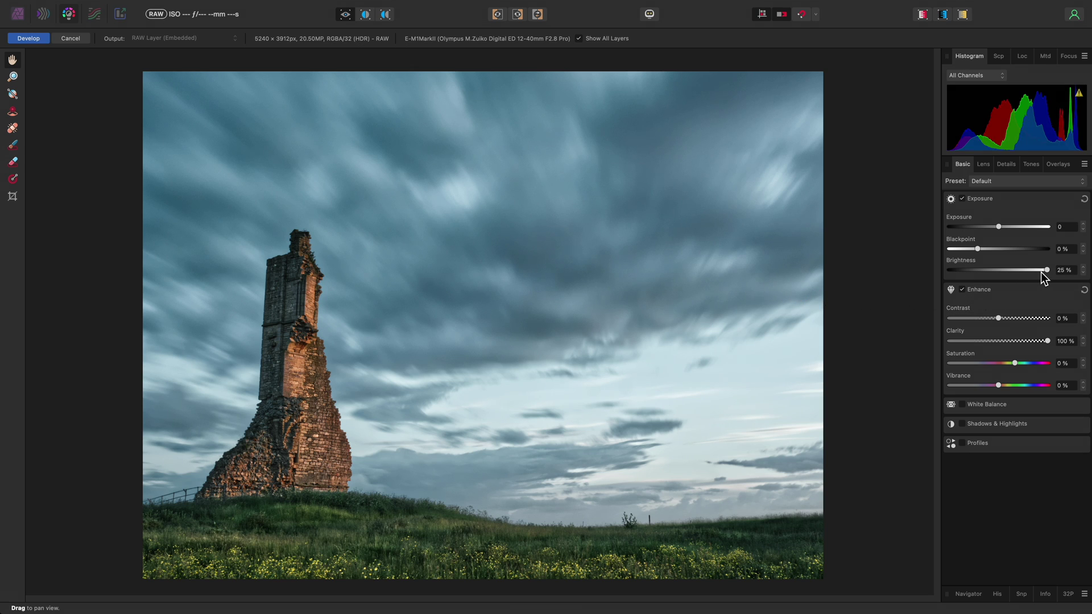
Lower Clarity to 39%, set white balance to 5776 K with 6% tint, and Highlights to 100%.
left_click_drag(1038, 337, 1017, 343)
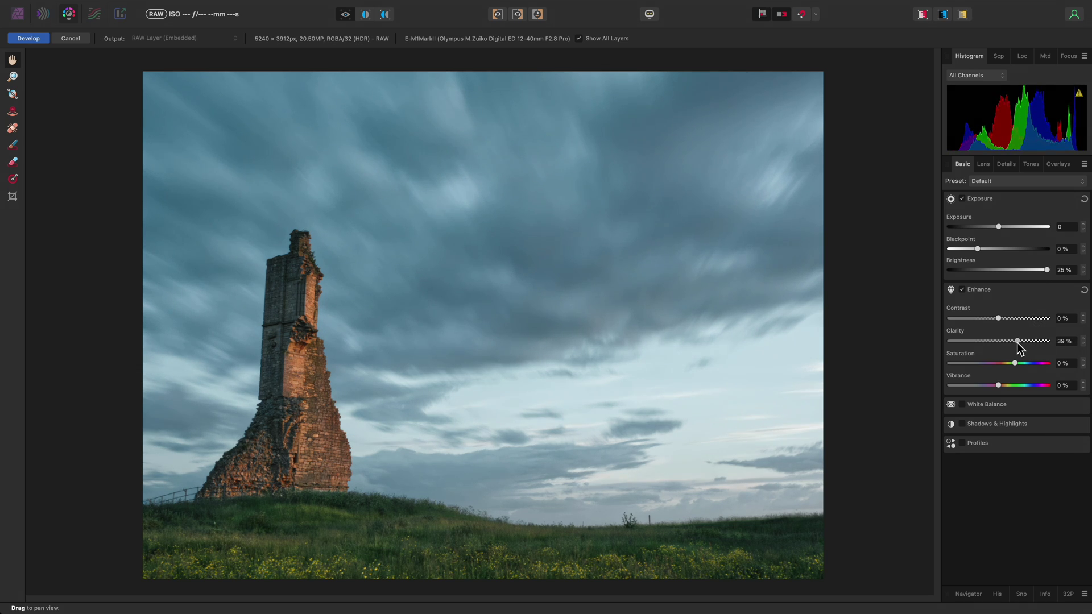
left_click(988, 405)
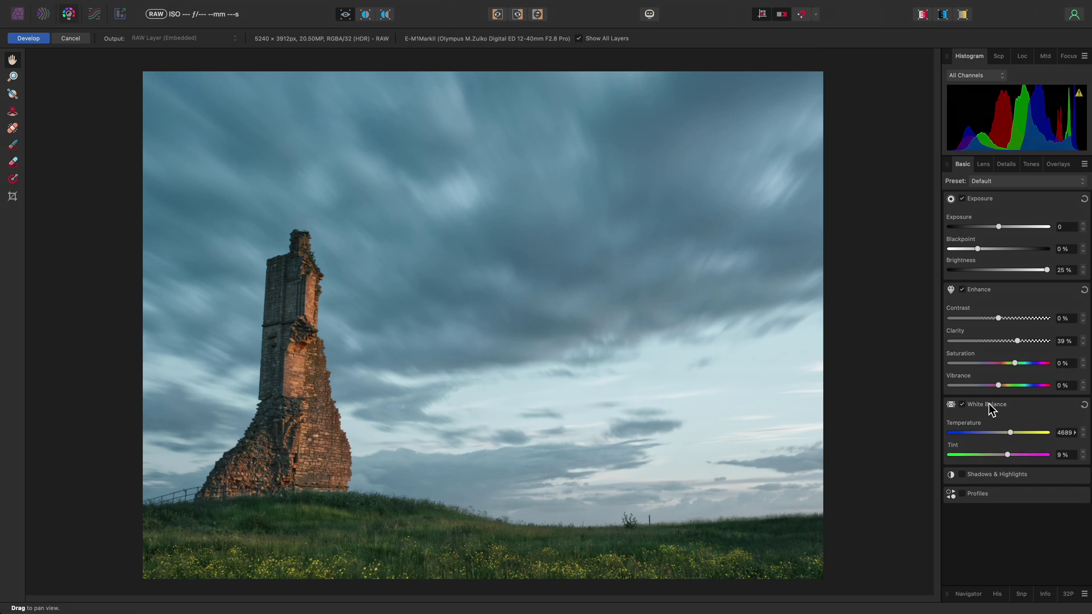
mouse_move(1009, 433)
left_mouse_down()
mouse_move(1019, 432)
mouse_move(1006, 452)
left_mouse_up()
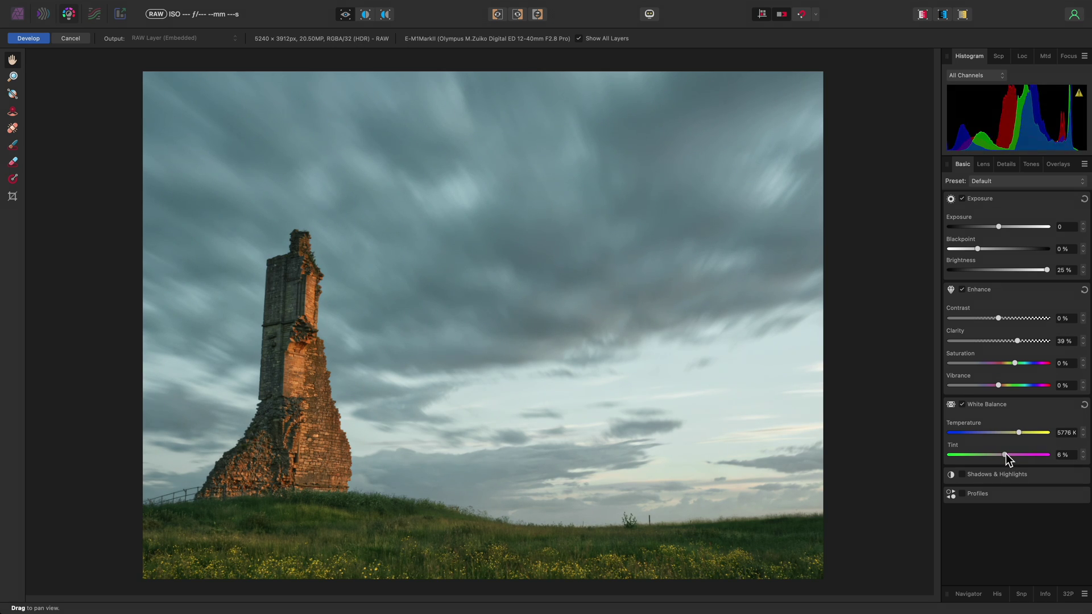
left_click(996, 476)
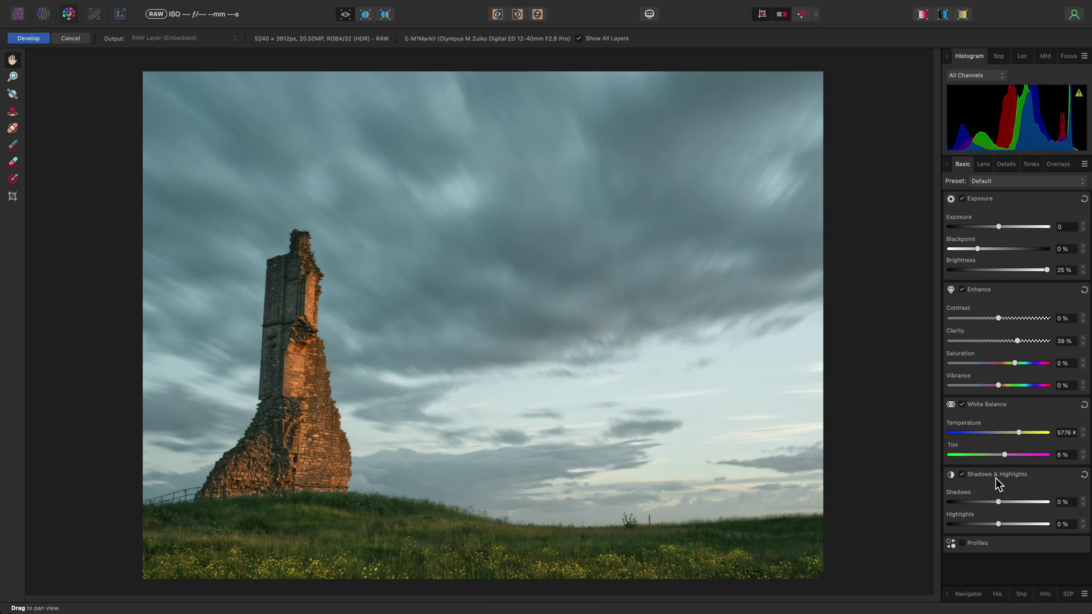
left_click_drag(999, 524, 1048, 526)
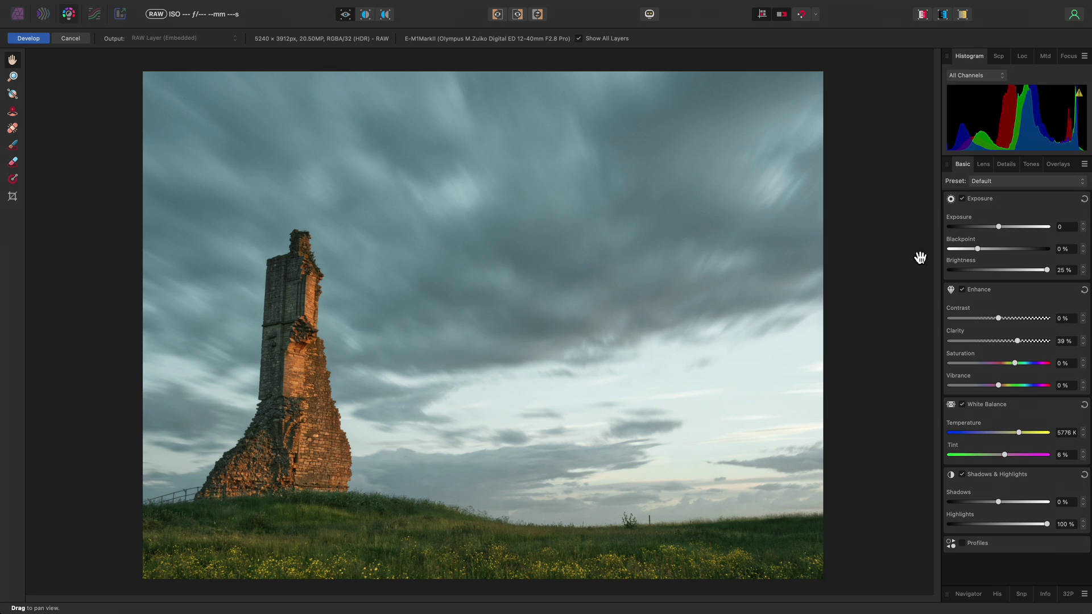
Enable Curves in the Tones tab with a contrast S-curve, and turn off Show All Layers.
left_click(1030, 166)
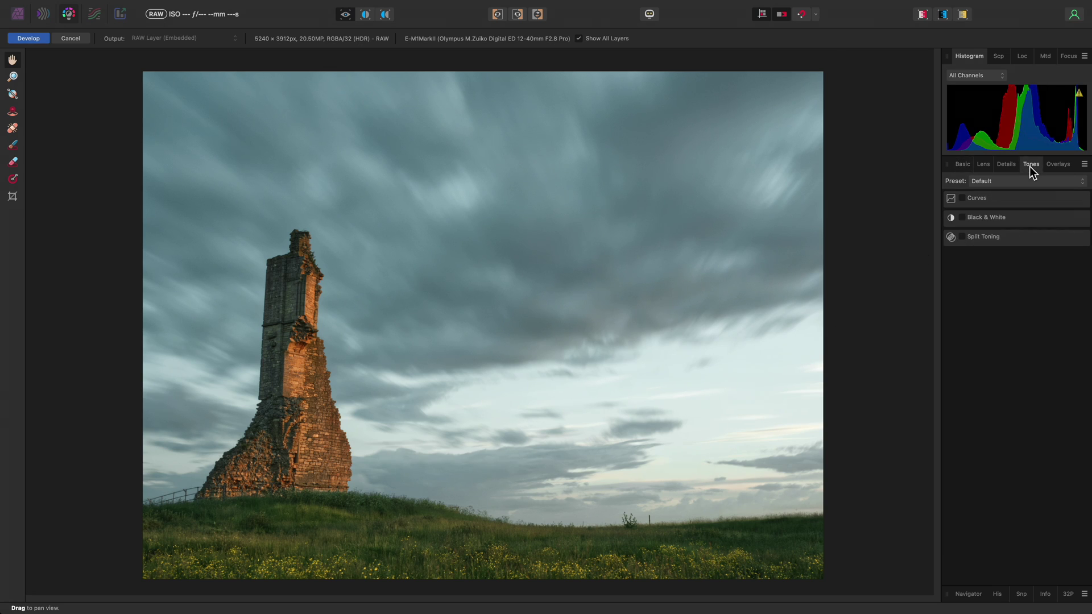
left_click(974, 199)
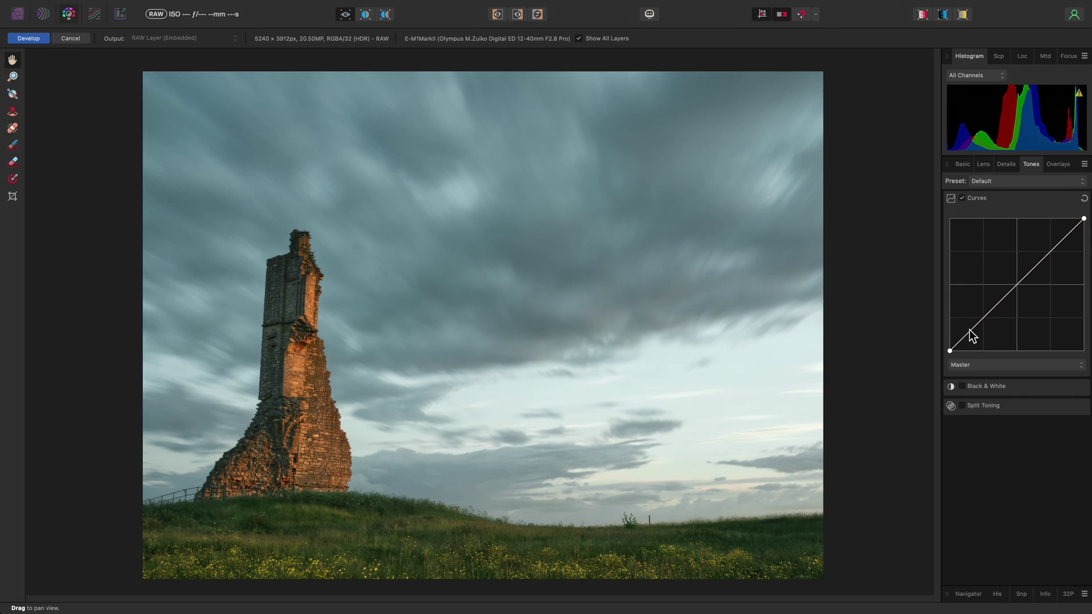
left_click_drag(968, 334, 994, 309)
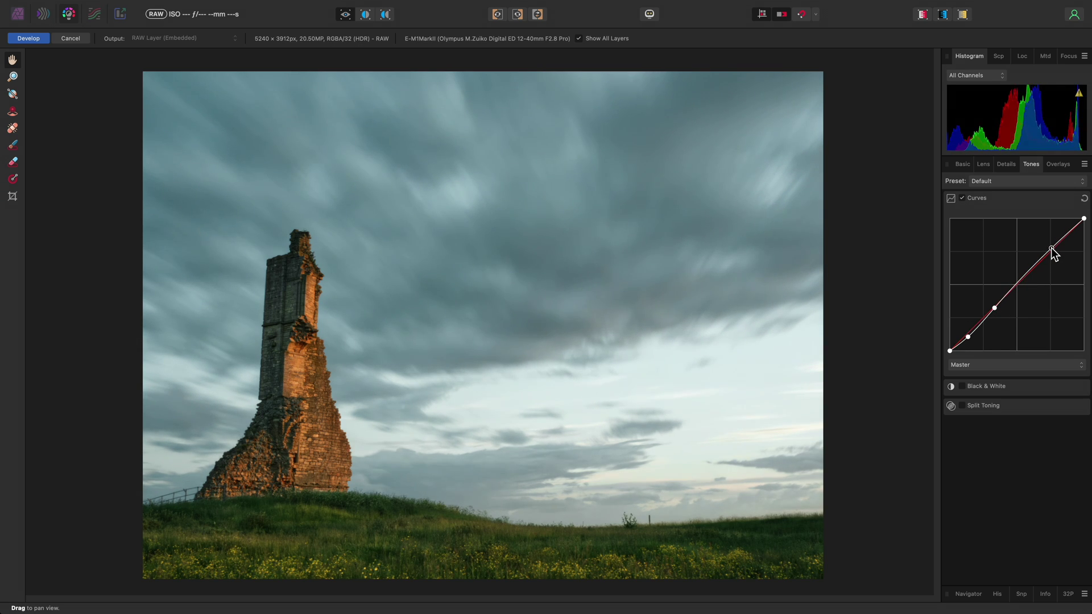
left_click_drag(1051, 248, 1049, 245)
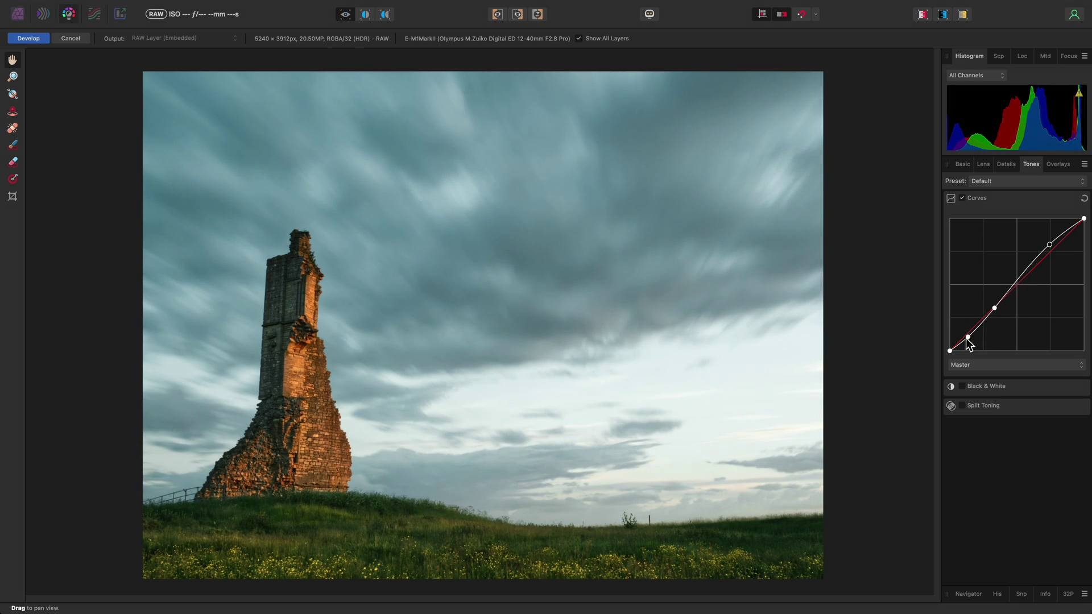
left_click_drag(967, 337, 967, 339)
left_click(611, 39)
Apply the redevelopment and switch to Finder showing the Non-Destructive RAW folder.
left_click(35, 40)
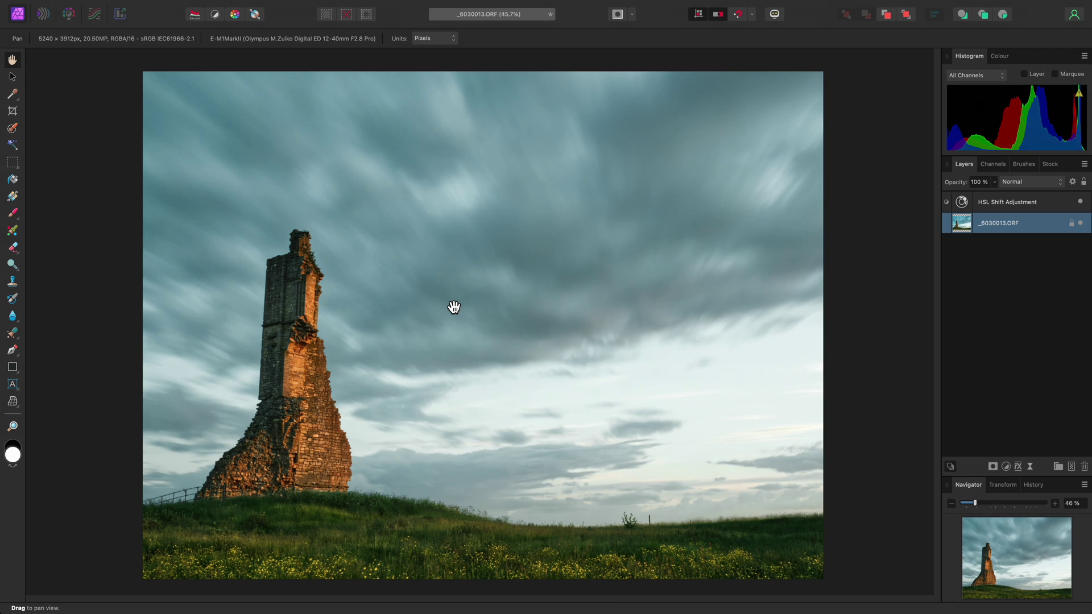
key("super+Tab")
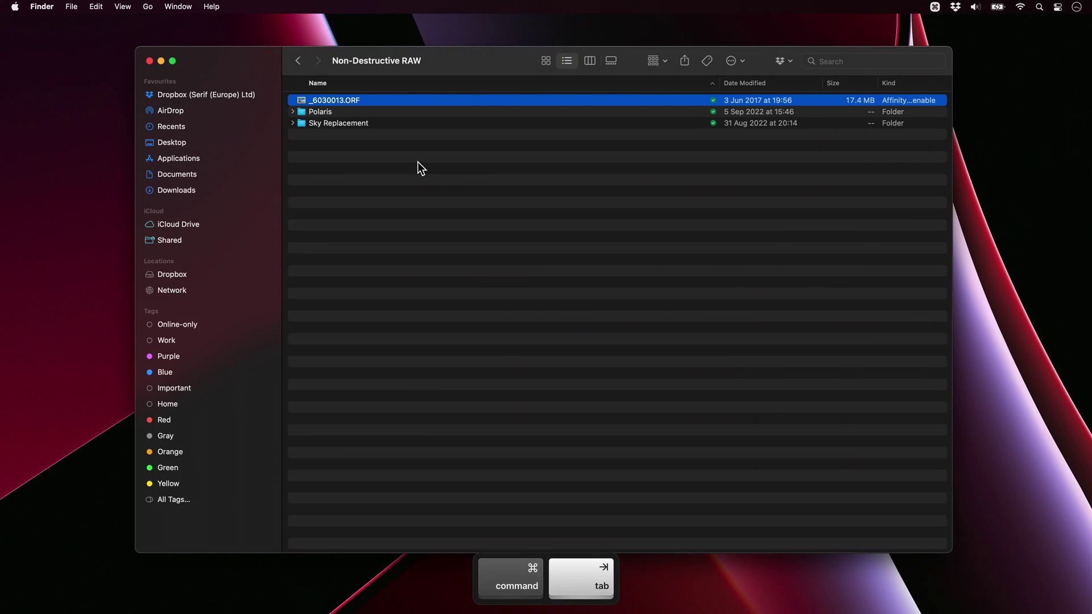
Open the Sky Replacement folder and drag the tree RAW file _8201003.ORF into Affinity Photo.
left_click(387, 124)
double_click(387, 124)
left_click(353, 102)
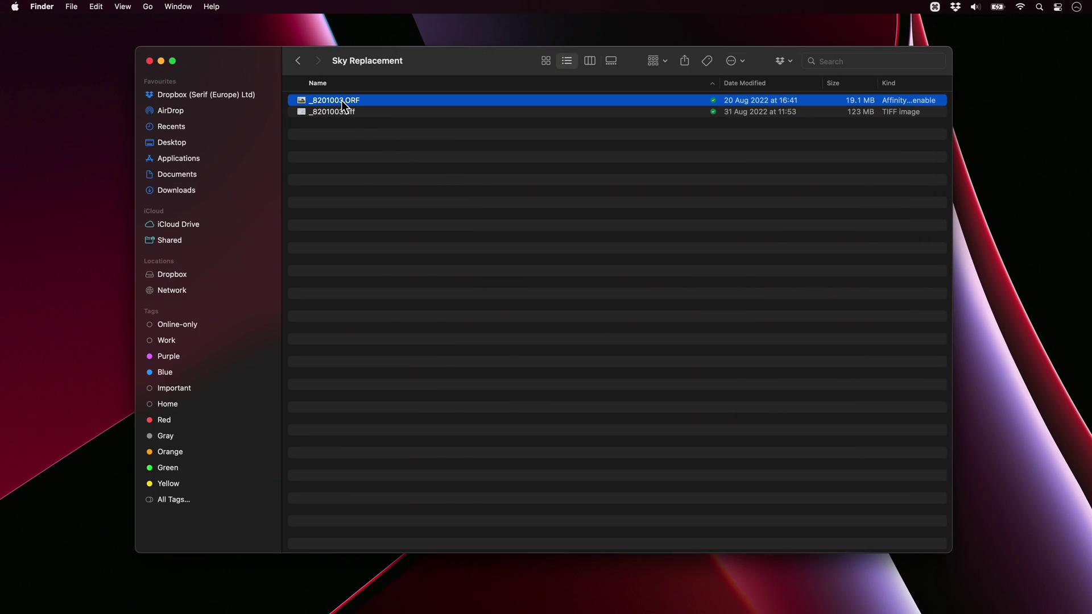
left_click_drag(354, 108, 673, 35)
key("super+Tab")
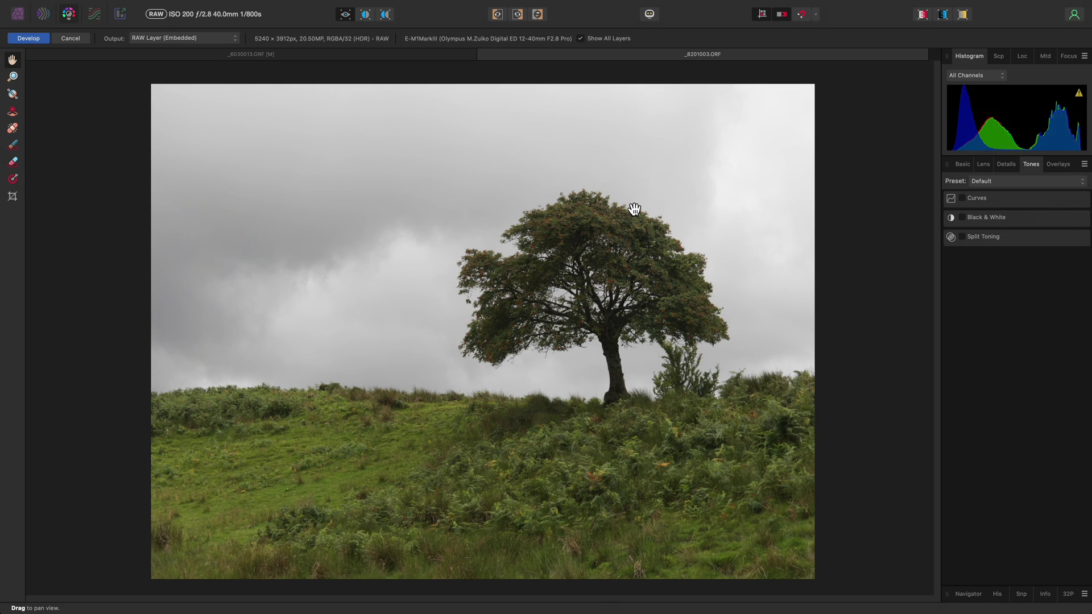
Keep the output as RAW Layer (Embedded) and develop the tree photo _8201003.ORF.
left_click(213, 38)
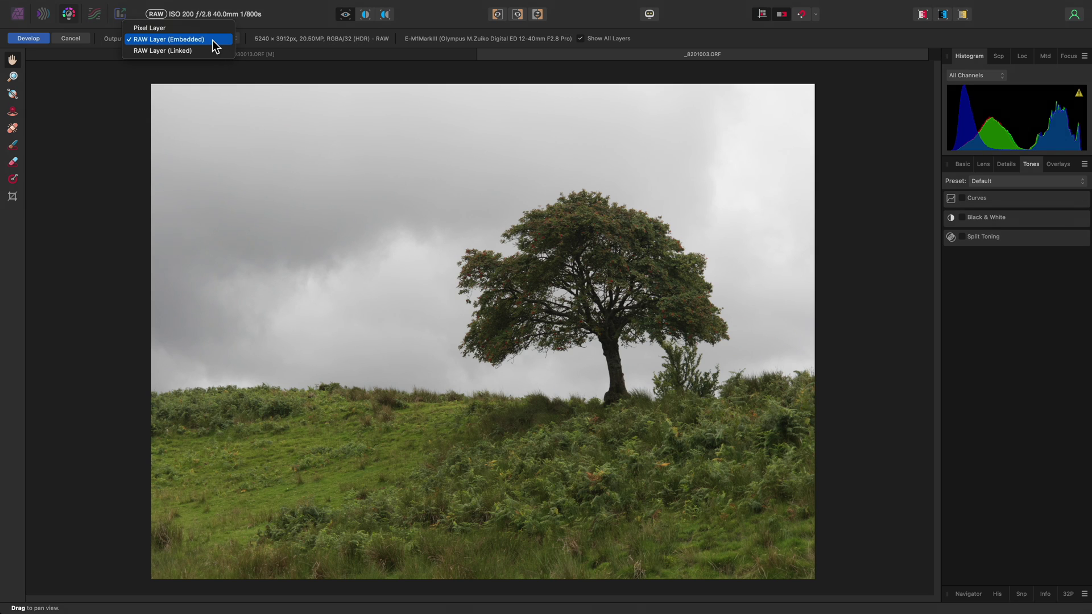
left_click(212, 40)
left_click(43, 40)
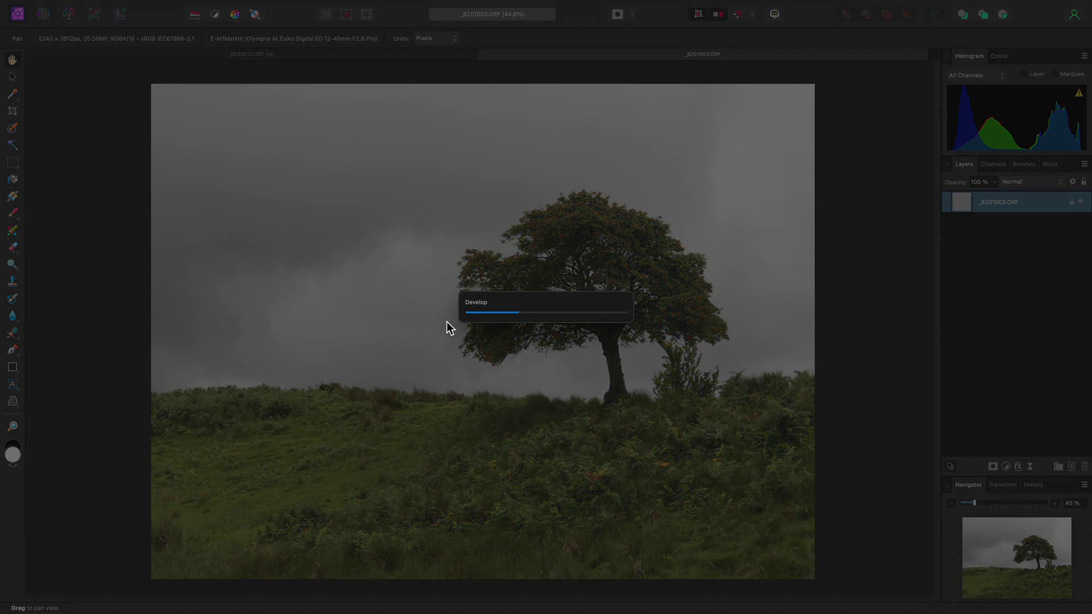
Paint a selection over the tree and grassy hillside with an enlarged Selection Brush.
left_click(13, 130)
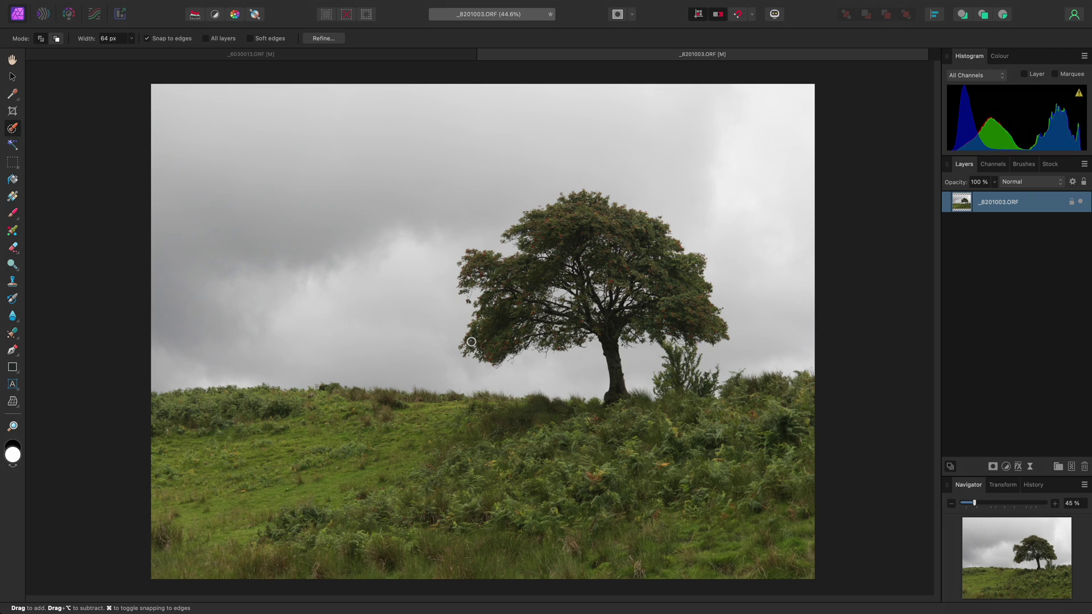
key("bracketright")
key("bracketright")
key("bracketright")
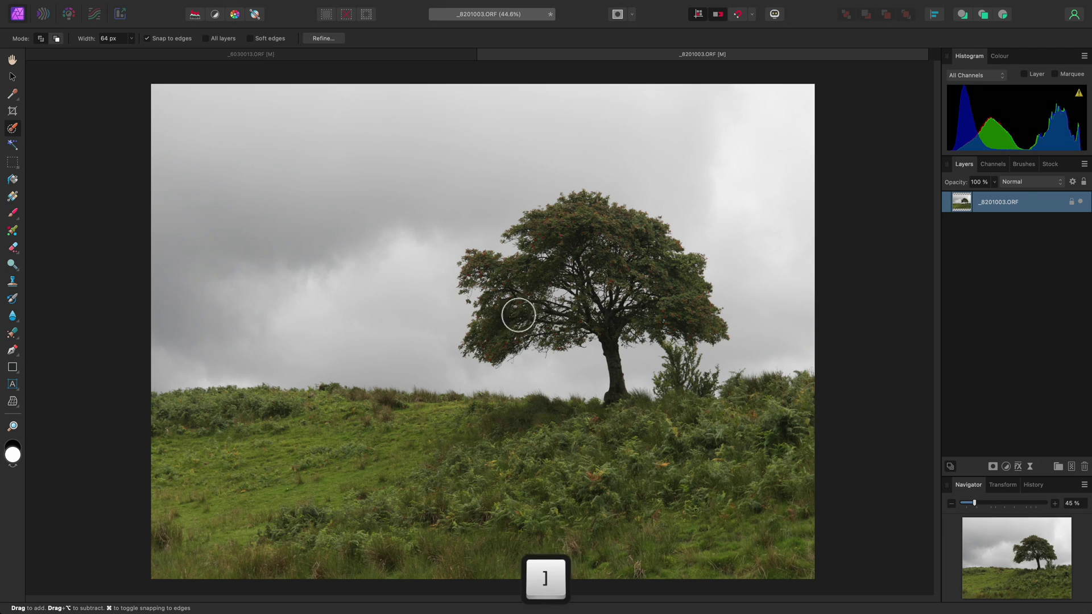
mouse_move(520, 313)
left_mouse_down()
mouse_move(591, 253)
mouse_move(651, 298)
left_mouse_up()
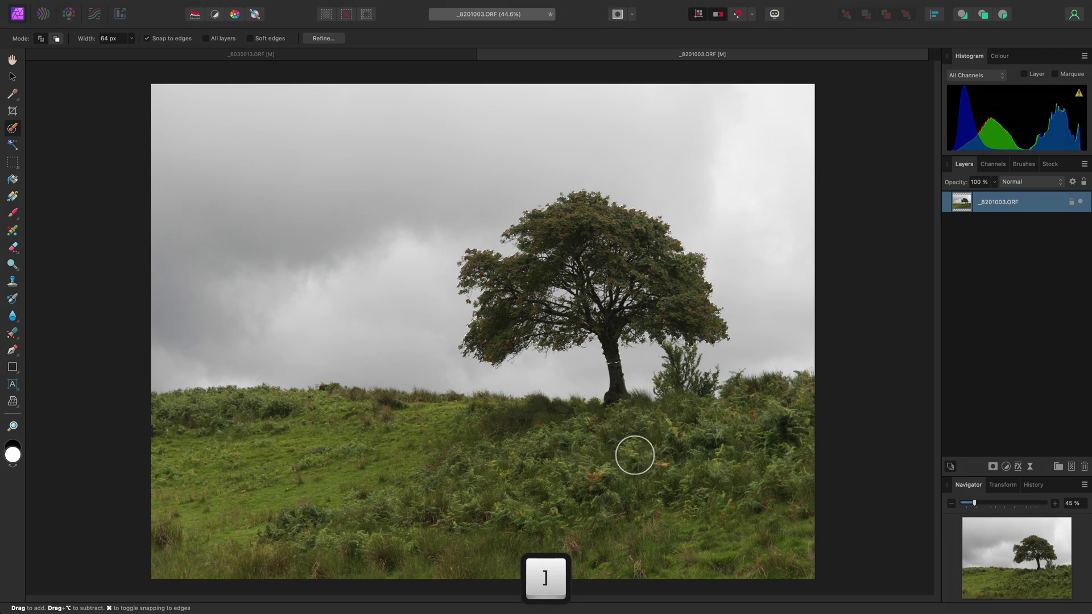
mouse_move(634, 459)
left_mouse_down()
mouse_move(719, 448)
mouse_move(663, 463)
mouse_move(251, 440)
left_mouse_up()
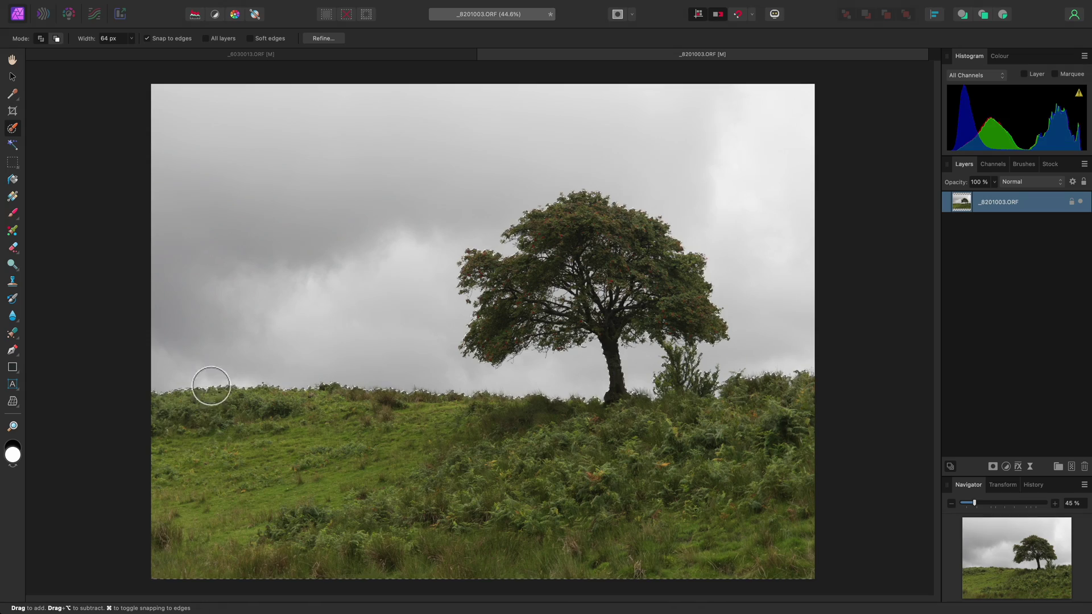
Refine the selection edges around the tree foliage and along the hill's skyline.
left_click(339, 41)
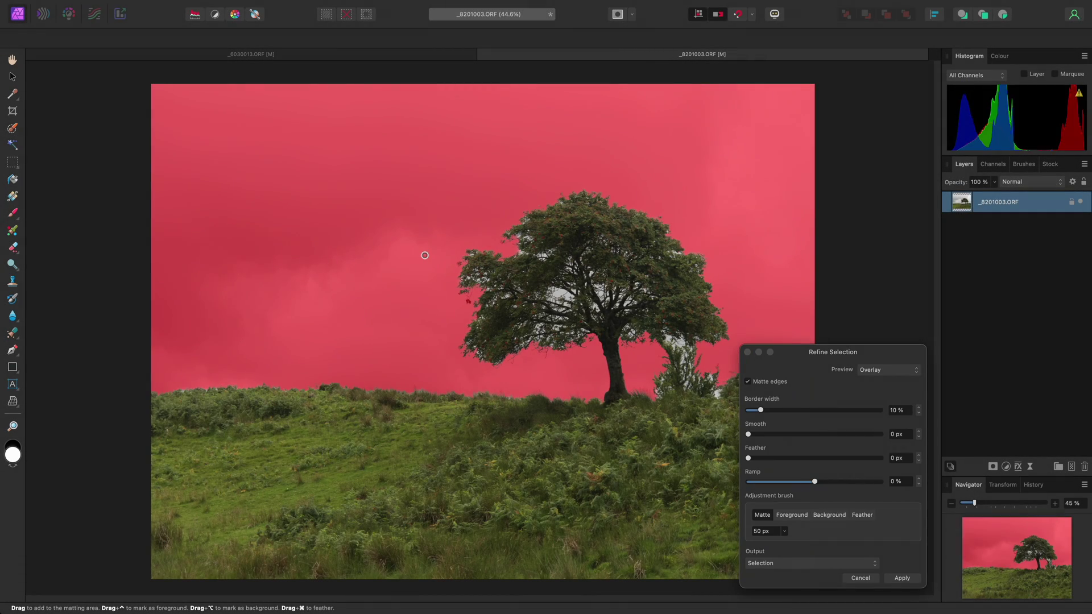
key("bracketright")
key("bracketright")
key("bracketright")
key("bracketright")
key("bracketright")
key("bracketright")
key("bracketright")
key("bracketright")
mouse_move(475, 336)
left_mouse_down()
mouse_move(498, 357)
mouse_move(570, 329)
mouse_move(463, 310)
mouse_move(468, 262)
mouse_move(512, 265)
mouse_move(497, 300)
mouse_move(551, 290)
mouse_move(572, 264)
mouse_move(513, 232)
mouse_move(561, 197)
mouse_move(632, 206)
mouse_move(719, 302)
mouse_move(723, 334)
mouse_move(662, 335)
mouse_move(711, 388)
mouse_move(681, 386)
mouse_move(684, 345)
mouse_move(573, 315)
mouse_move(644, 285)
mouse_move(577, 286)
mouse_move(656, 251)
mouse_move(602, 263)
mouse_move(595, 236)
mouse_move(530, 265)
mouse_move(644, 276)
mouse_move(603, 271)
left_mouse_up()
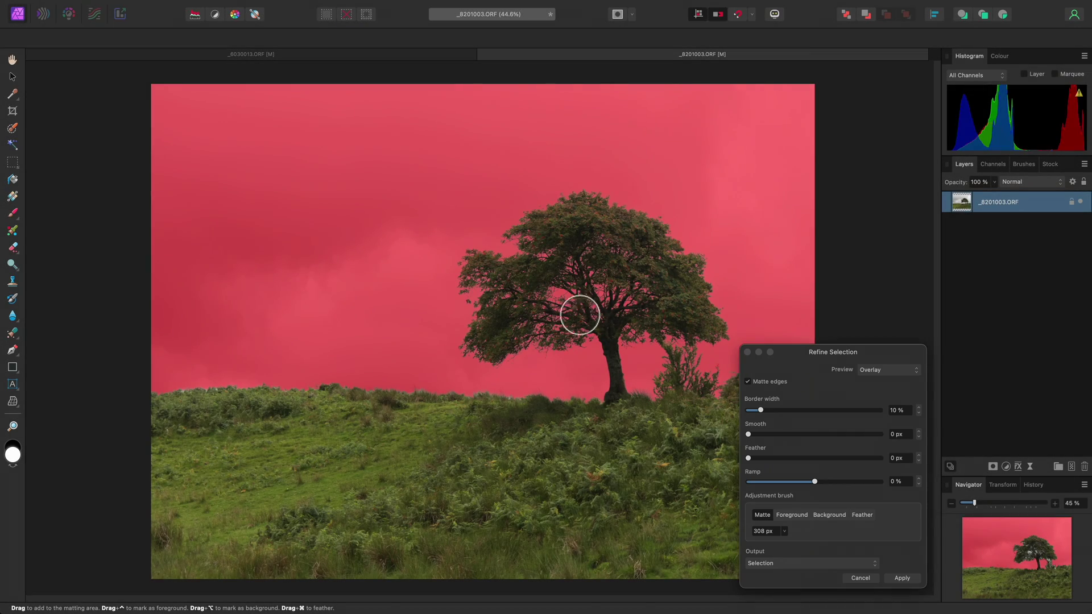
key("[")
key("[")
mouse_move(591, 393)
left_mouse_down()
mouse_move(228, 383)
mouse_move(144, 391)
left_mouse_up()
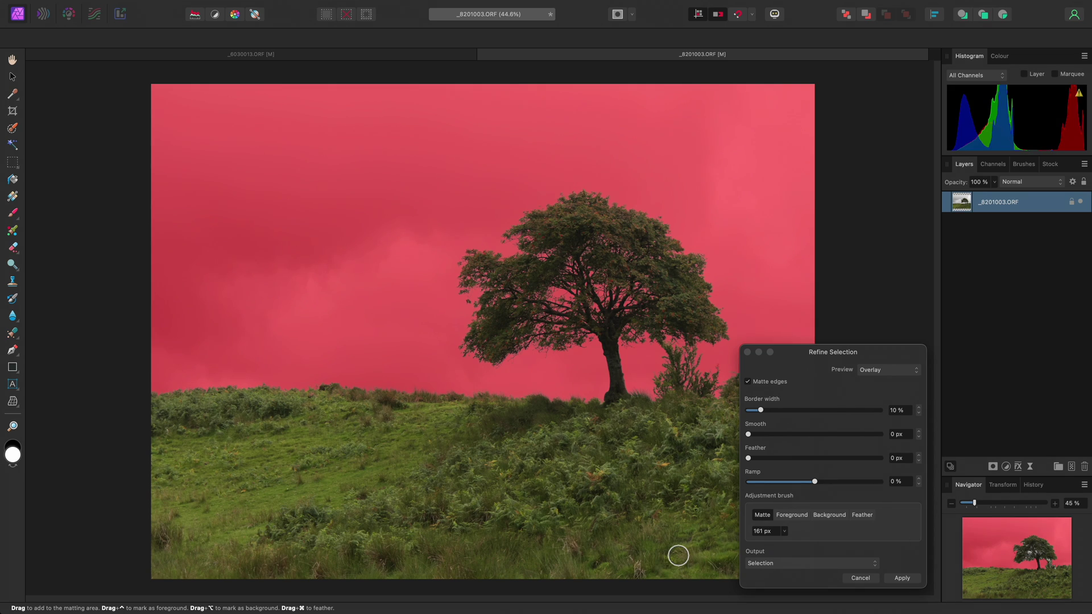
Output the refinement as a mask hiding the grey sky, then return to Finder.
left_click(784, 564)
left_click(783, 572)
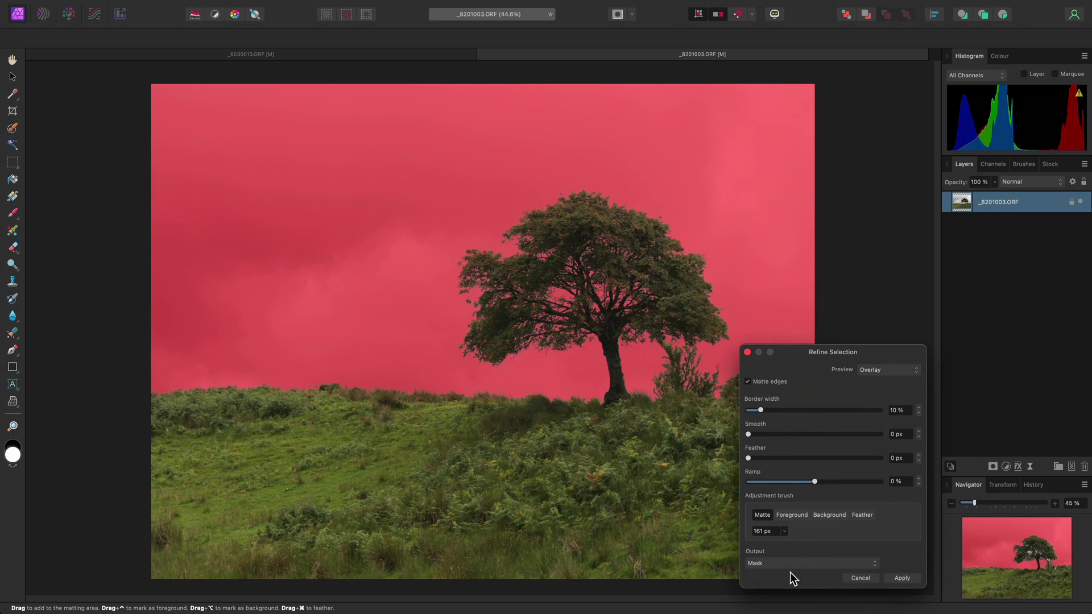
left_click(903, 578)
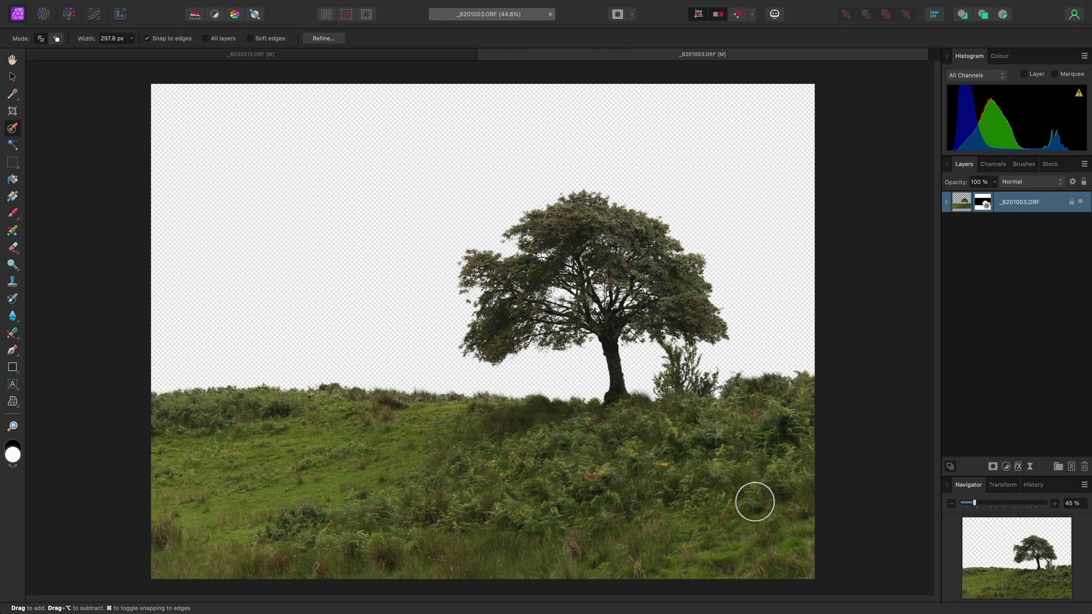
key("super+Tab")
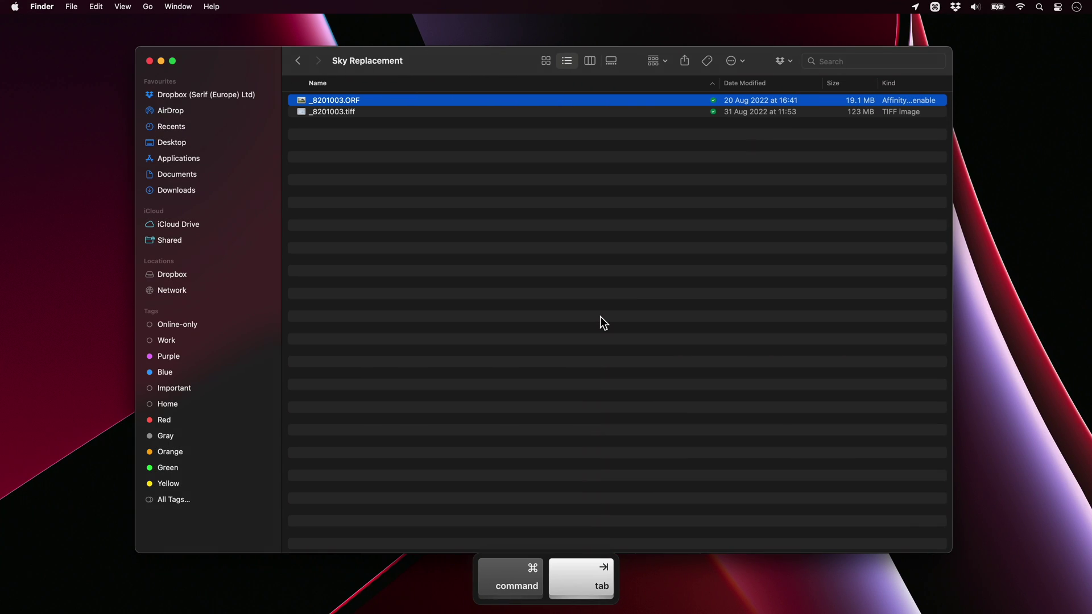
Drag _8201003.tiff from Finder onto the tree document in Affinity Photo.
left_click(347, 113)
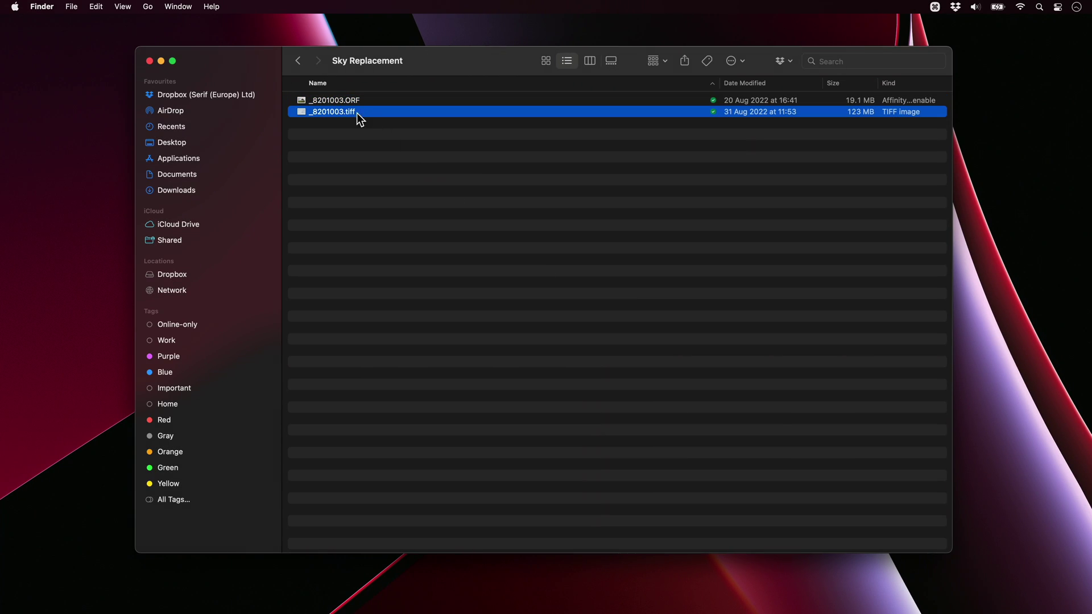
left_click_drag(339, 115, 507, 297)
key("super+Tab")
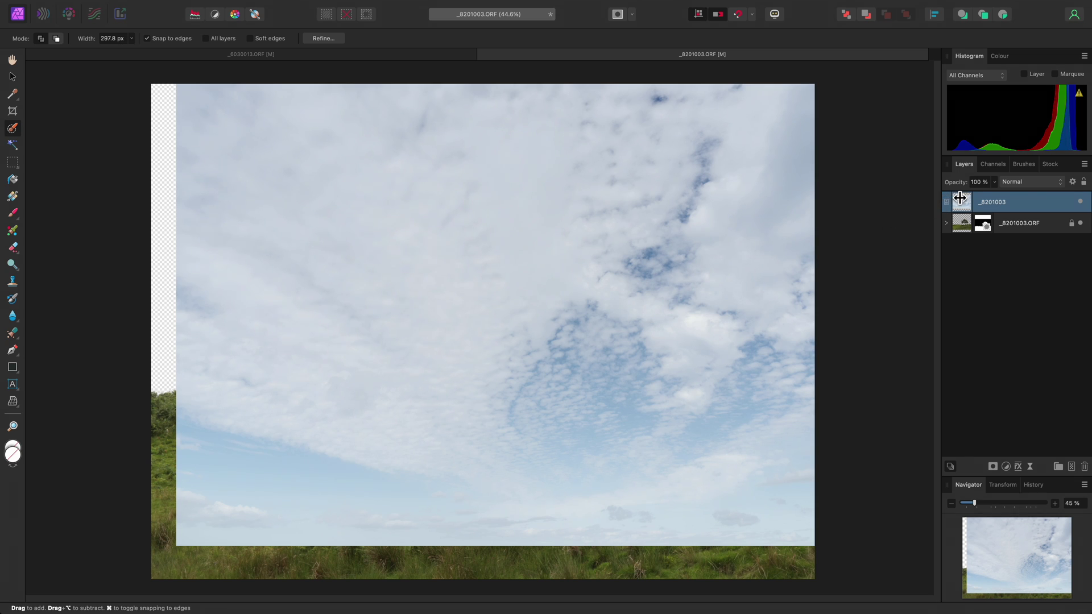
Move the _8201003 sky layer below _8201003.ORF and shift it left to cover the transparent strip.
left_click_drag(962, 202, 958, 235)
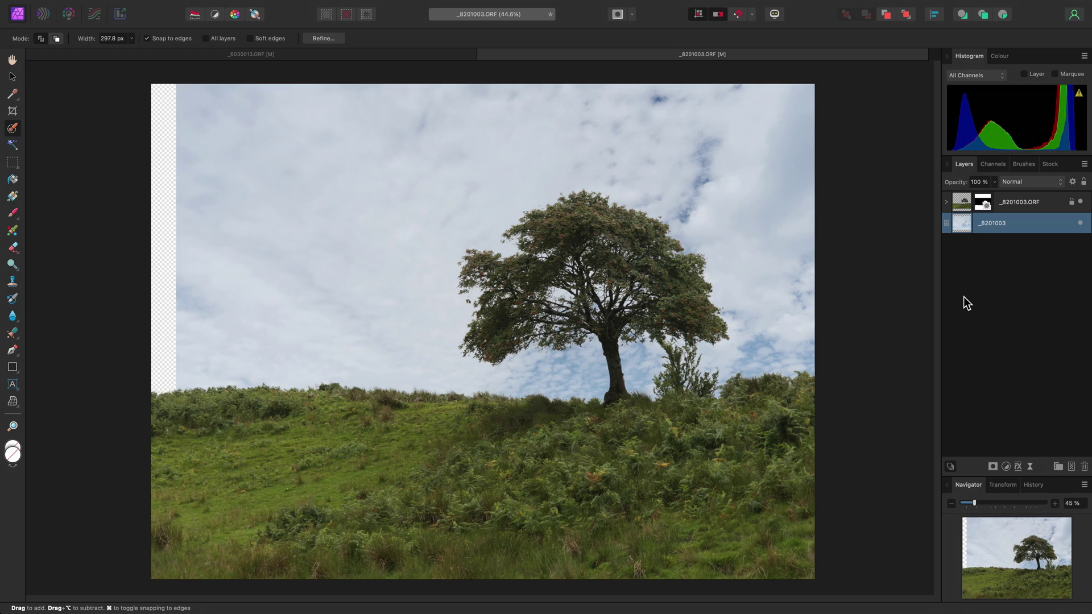
scroll(574, 340, "down", 2)
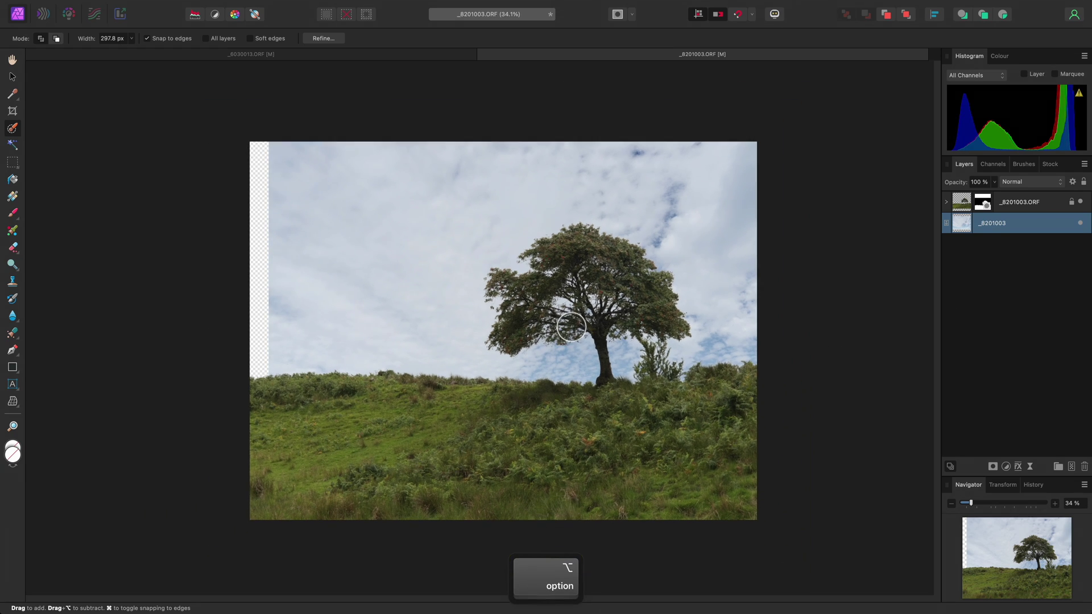
key("v")
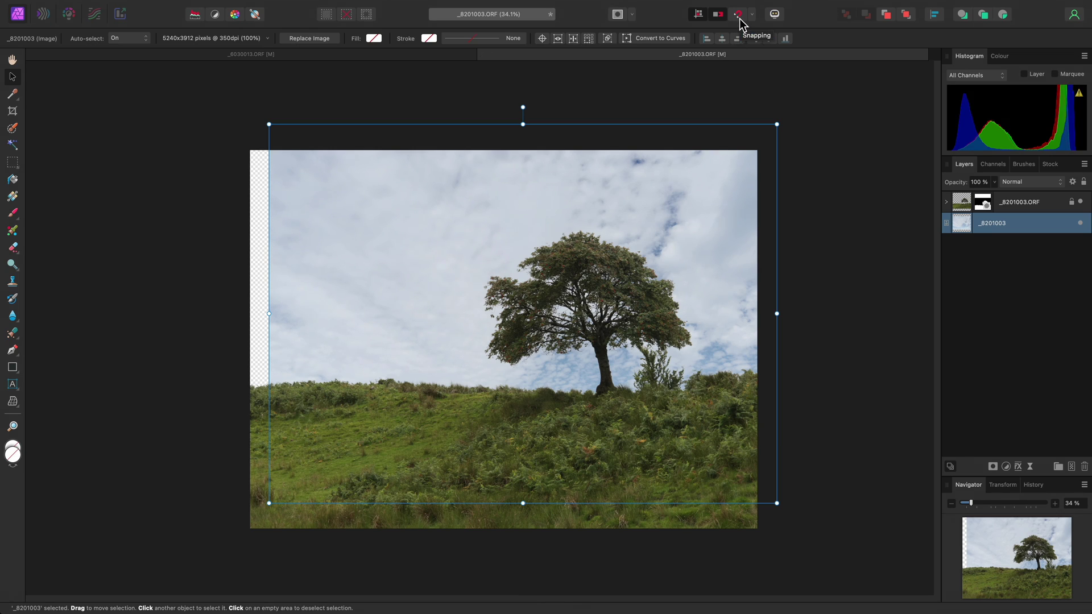
left_click_drag(682, 227, 634, 263)
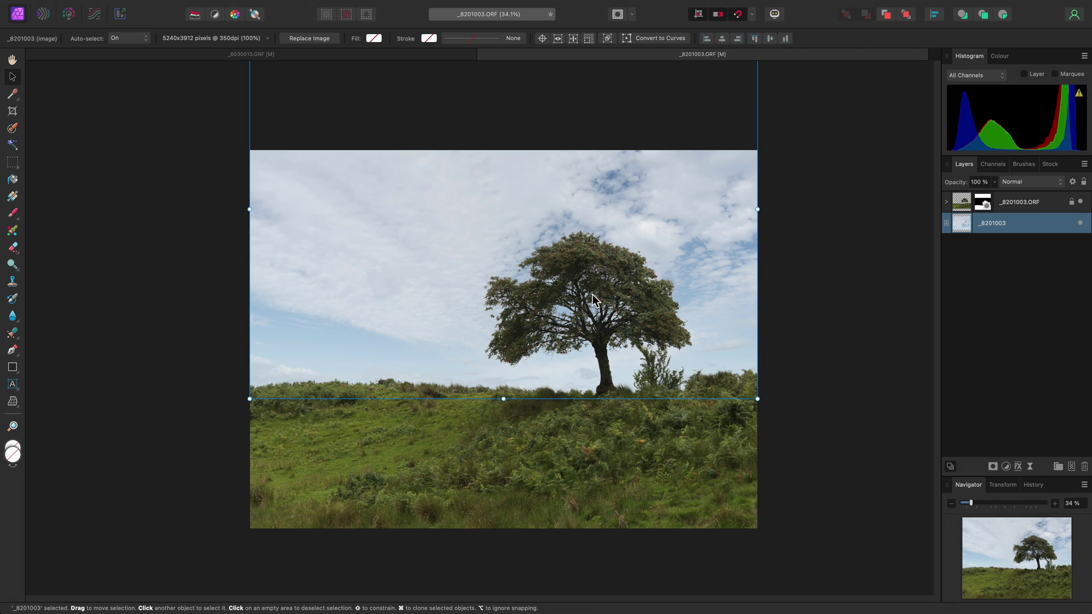
Reopen the masked tree RAW layer in the Develop persona with the Basic panel, fitted to the window.
left_click(959, 207)
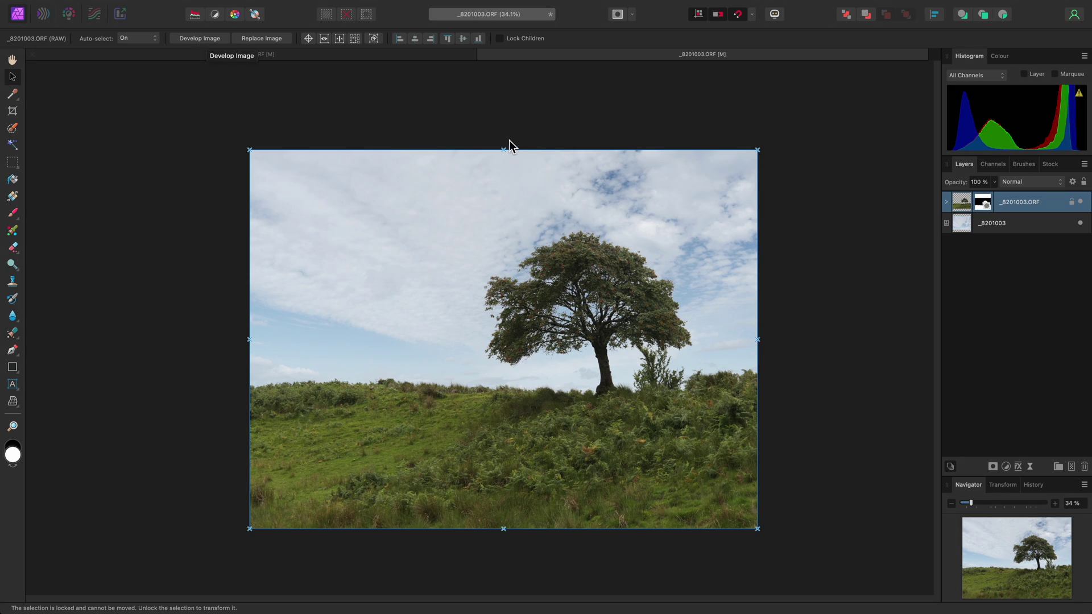
double_click(961, 204)
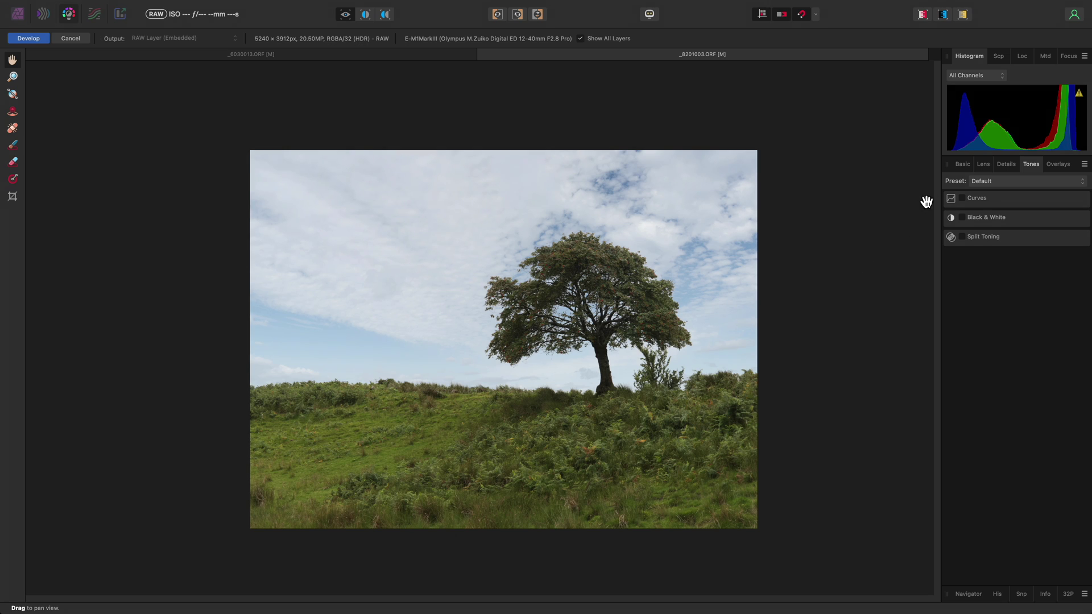
left_click(962, 165)
key("super+0")
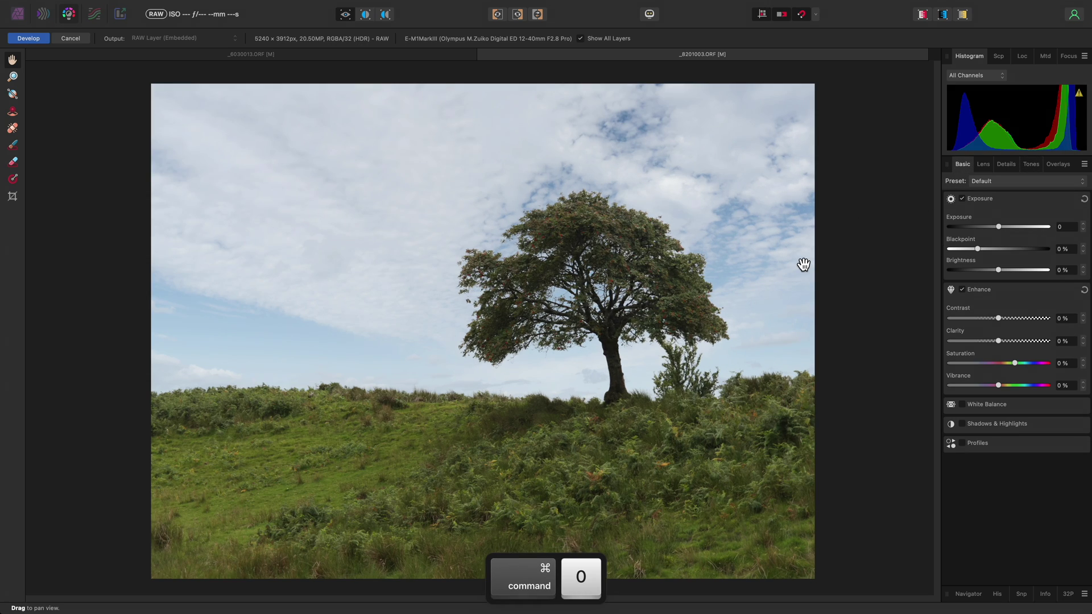
Raise brightness to 17% and saturation to 19%, showing the sky layer beneath.
left_click_drag(1001, 271, 1036, 271)
left_click_drag(1012, 362, 1027, 362)
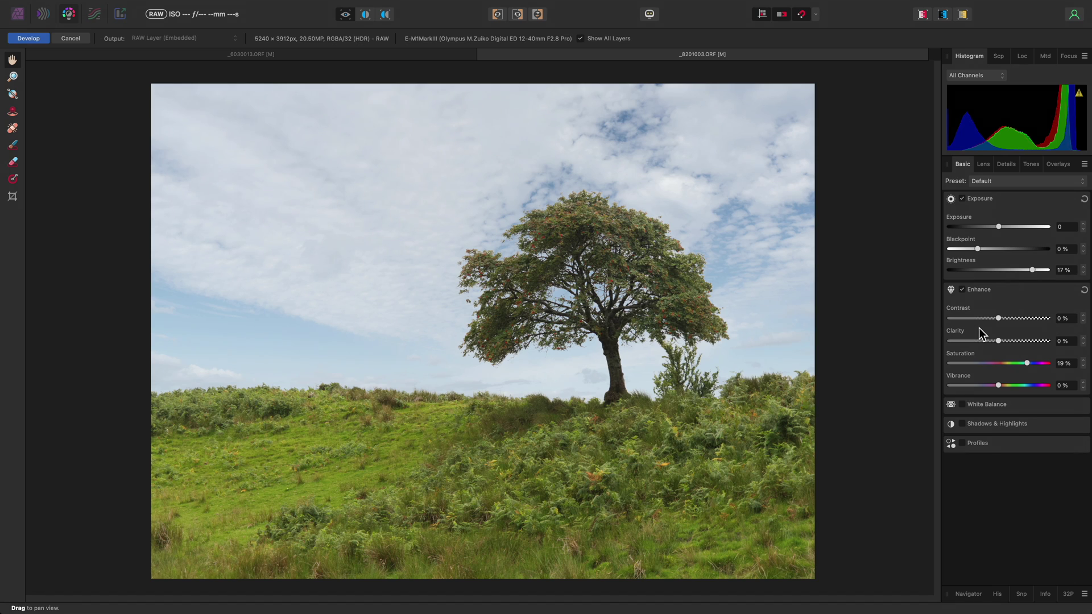
left_click(625, 38)
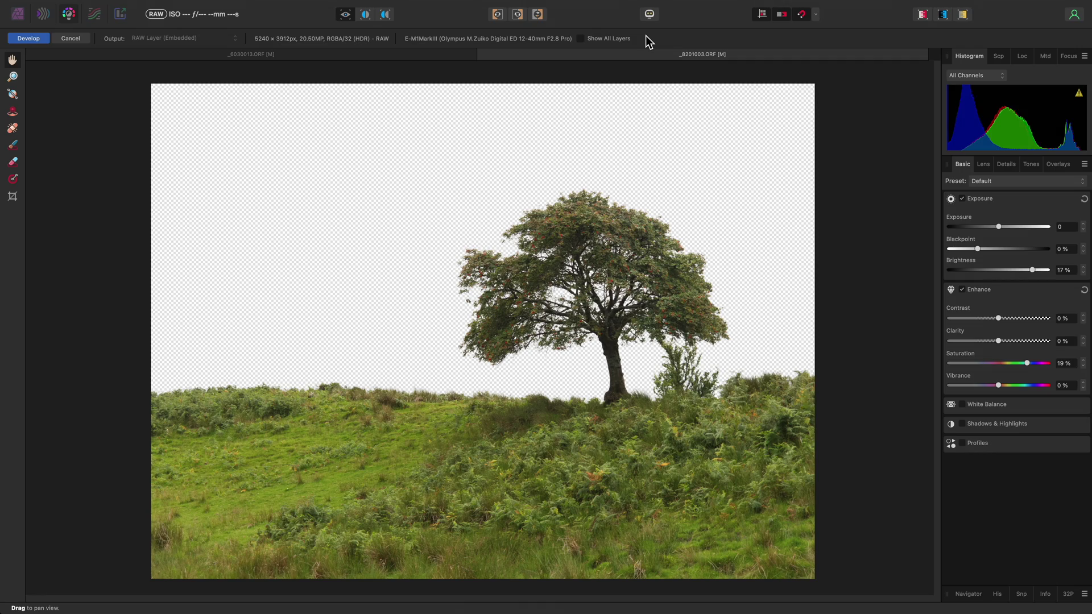
left_click(627, 39)
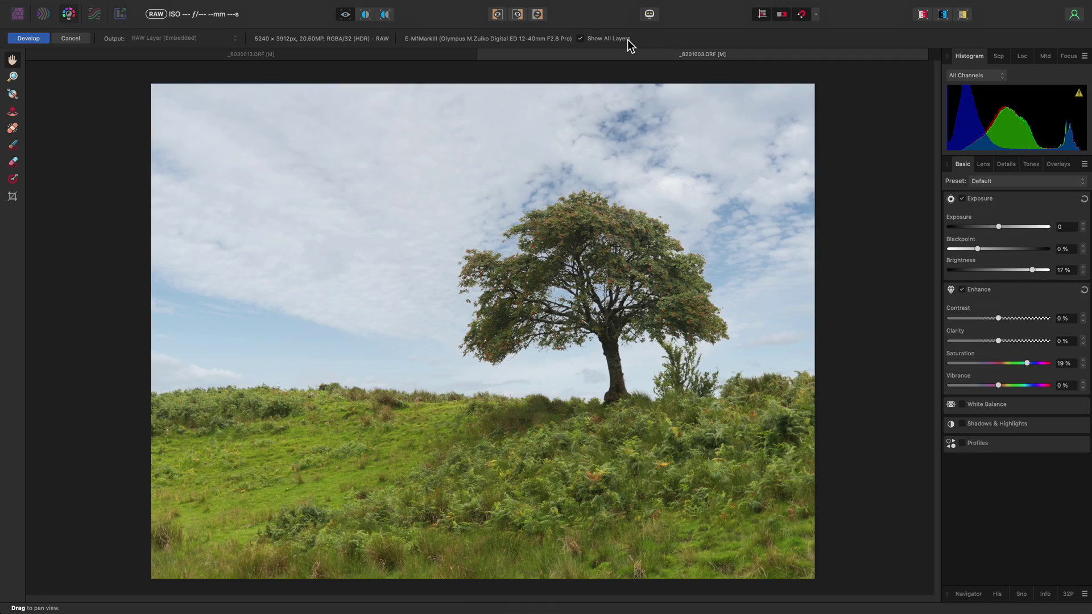
Apply the tree development, inspect its mask, then close the composite and _6030013.ORF without saving.
left_click(46, 38)
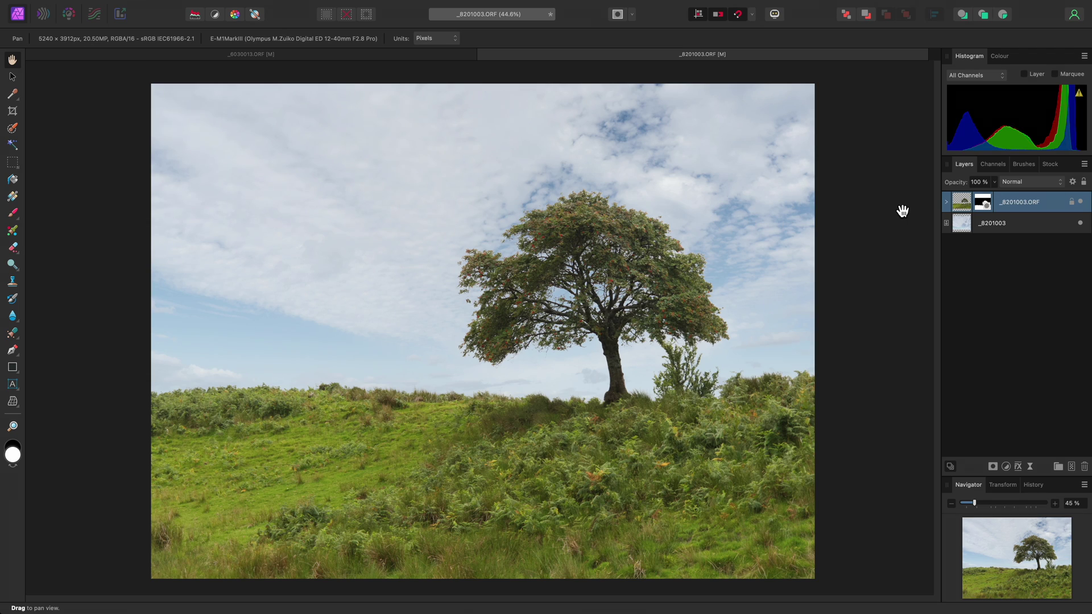
left_click(945, 202)
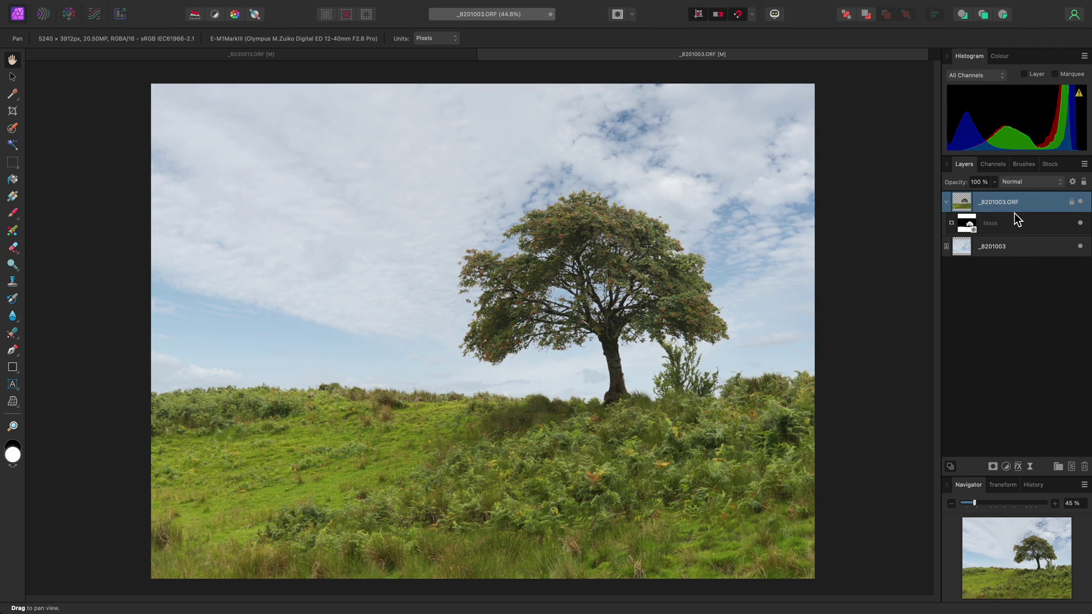
key("super+w")
left_click(586, 238)
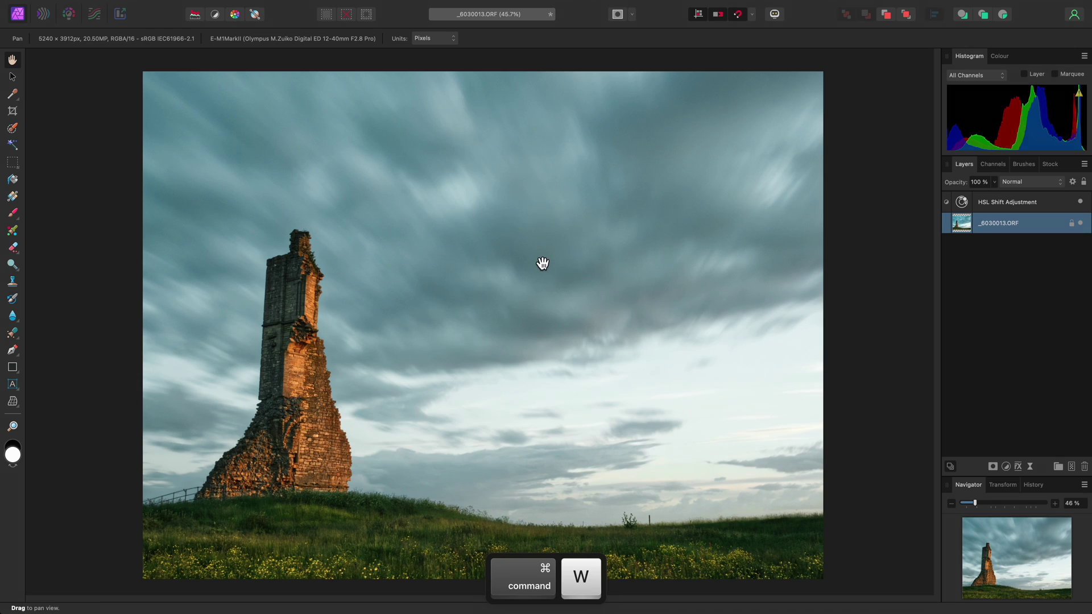
key("super+w")
left_click(545, 240)
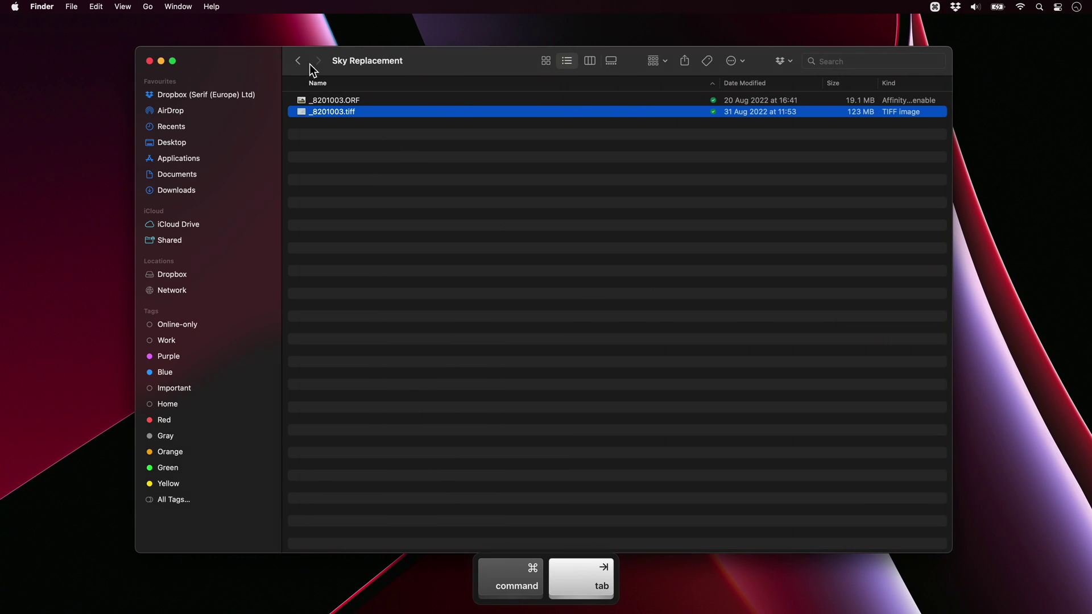
Open the Polaris folder and Quick Look the shots from _DSC9636.ARW through _DSC9640.ARW.
left_click(309, 64)
double_click(332, 108)
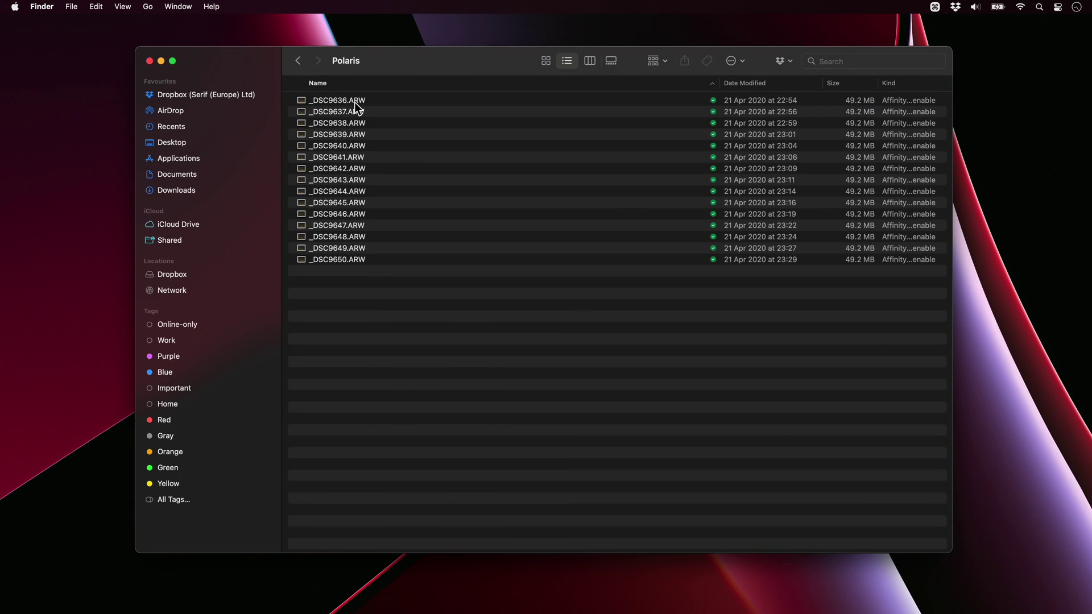
left_click(359, 104)
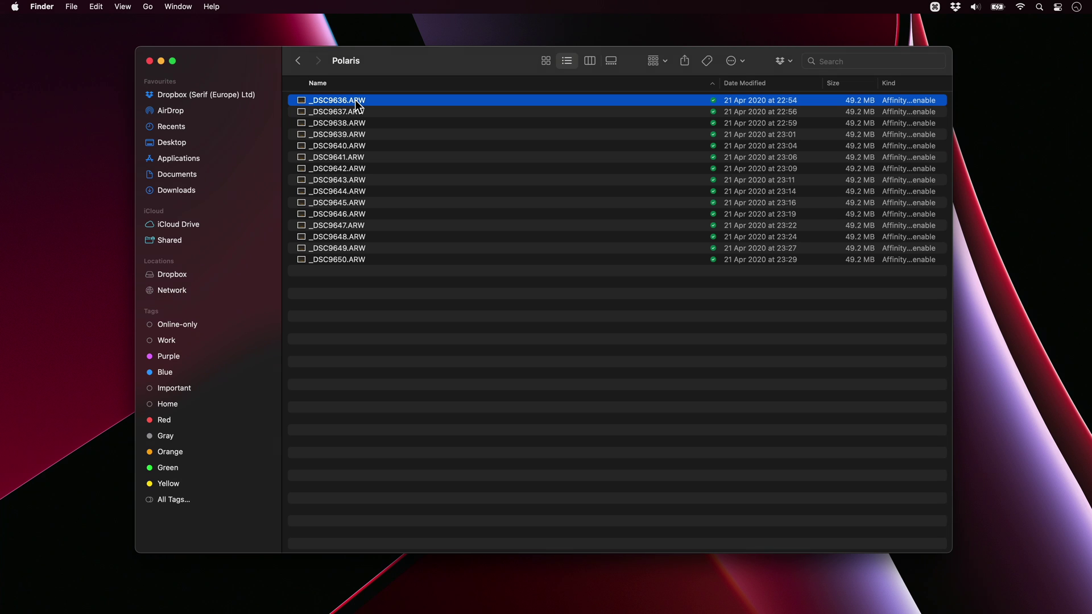
key("space")
key("Down")
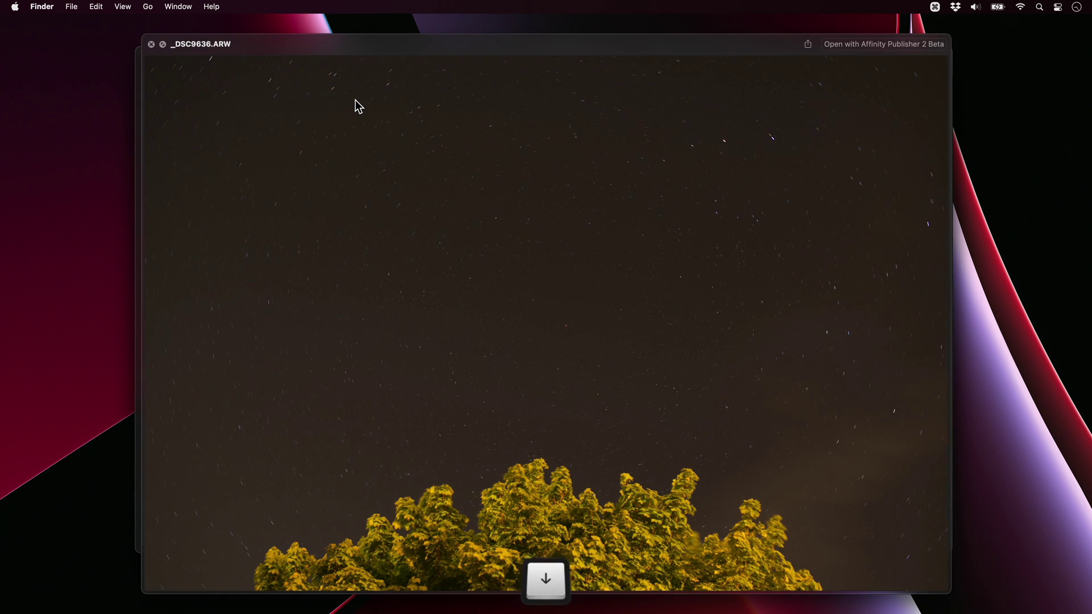
key("Down")
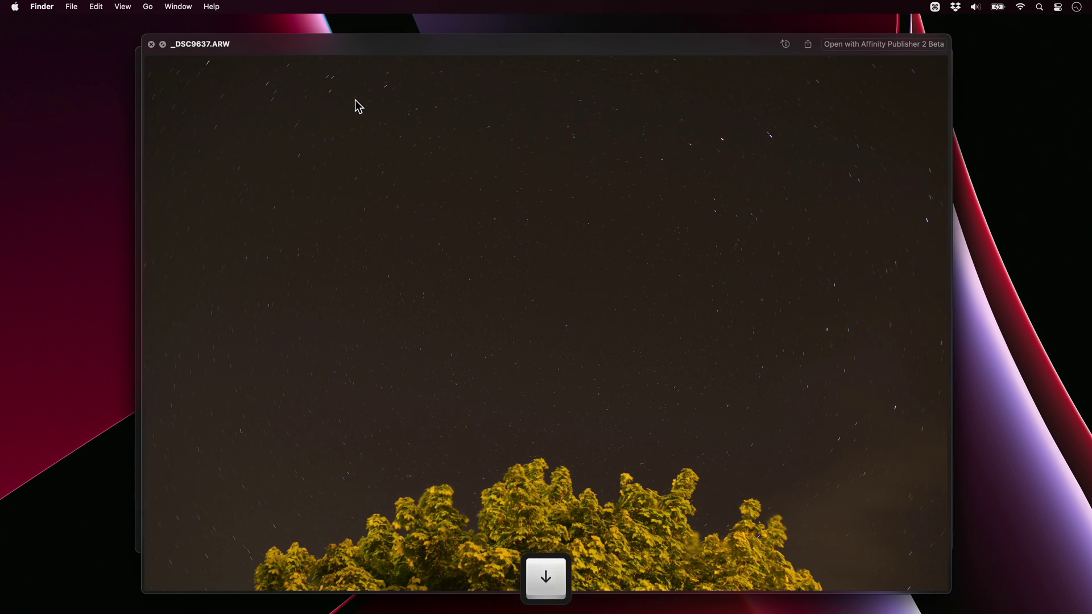
key("Down")
key("Down")
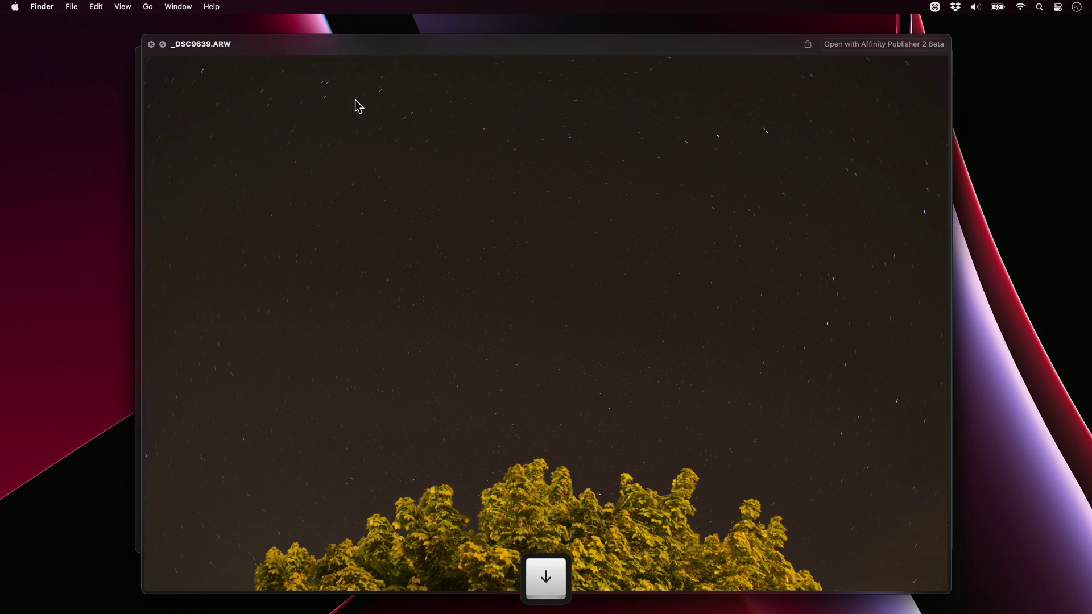
key("Down")
key("Down")
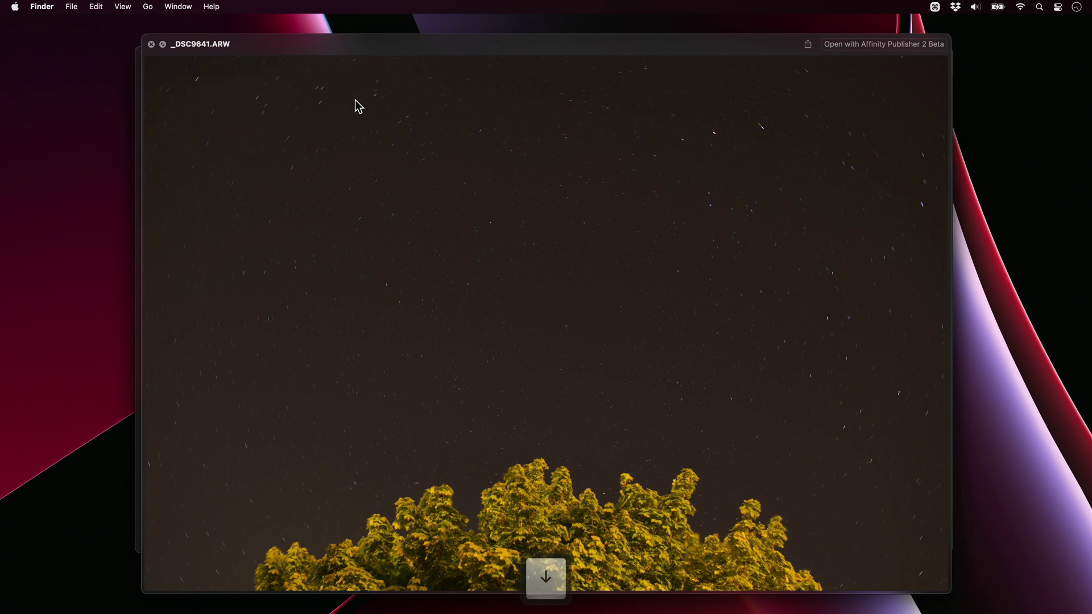
Close the preview and drag _DSC9636.ARW over to Affinity Photo.
key("space")
left_click(349, 99)
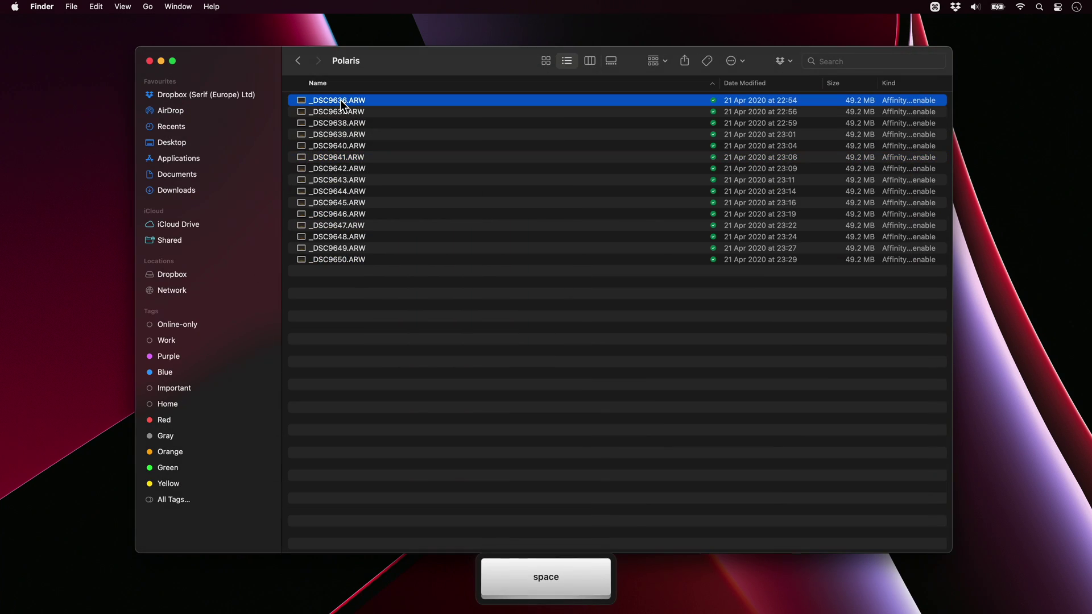
left_click_drag(340, 100, 552, 299)
Develop _DSC9636.ARW with the output set to RAW Layer (Linked).
key("super+Tab")
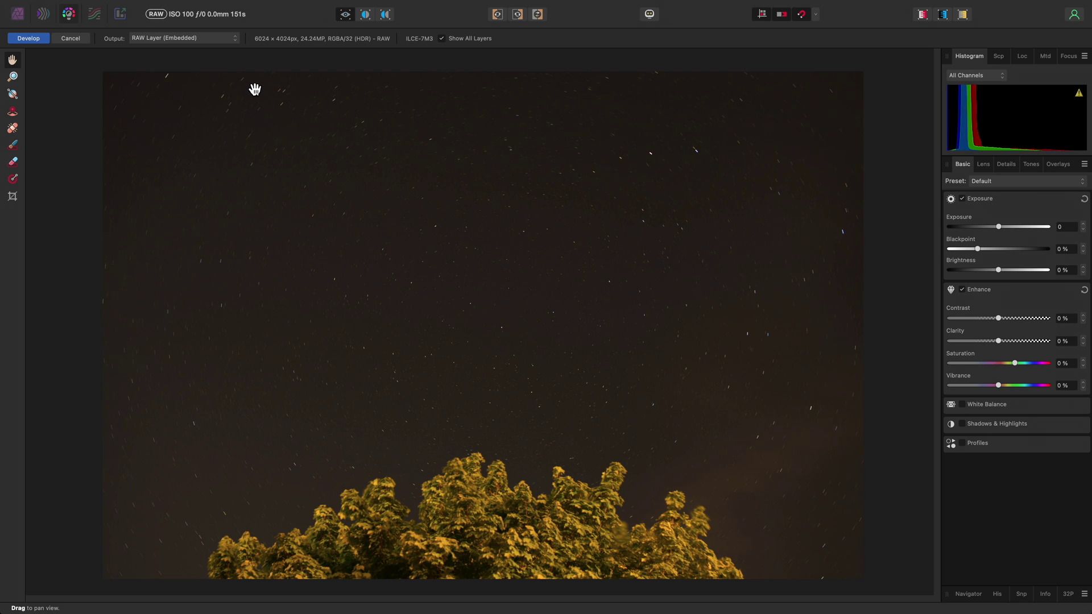
left_click(216, 40)
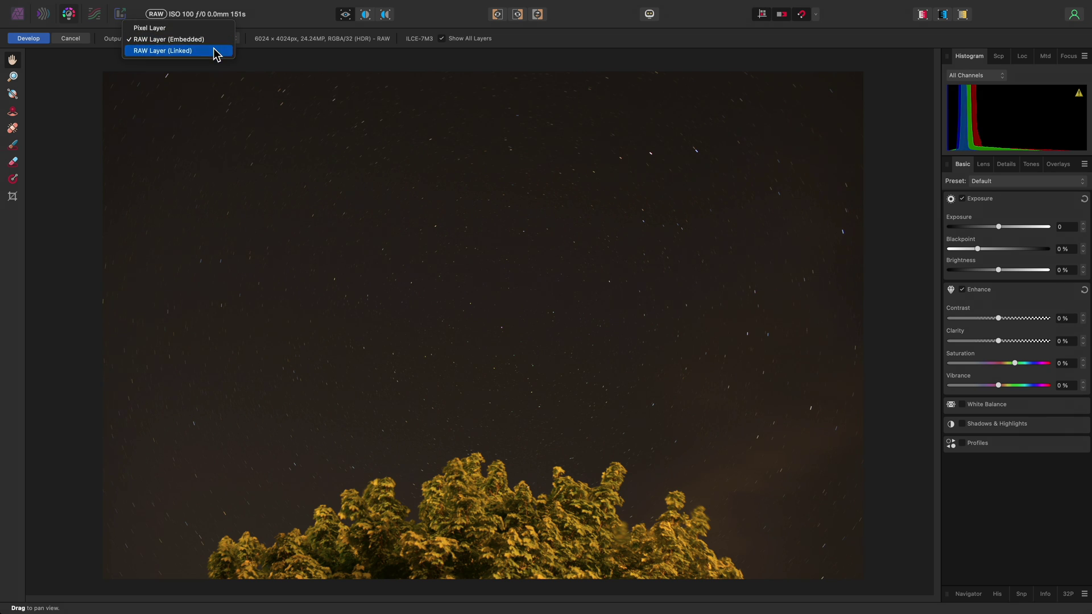
left_click(215, 52)
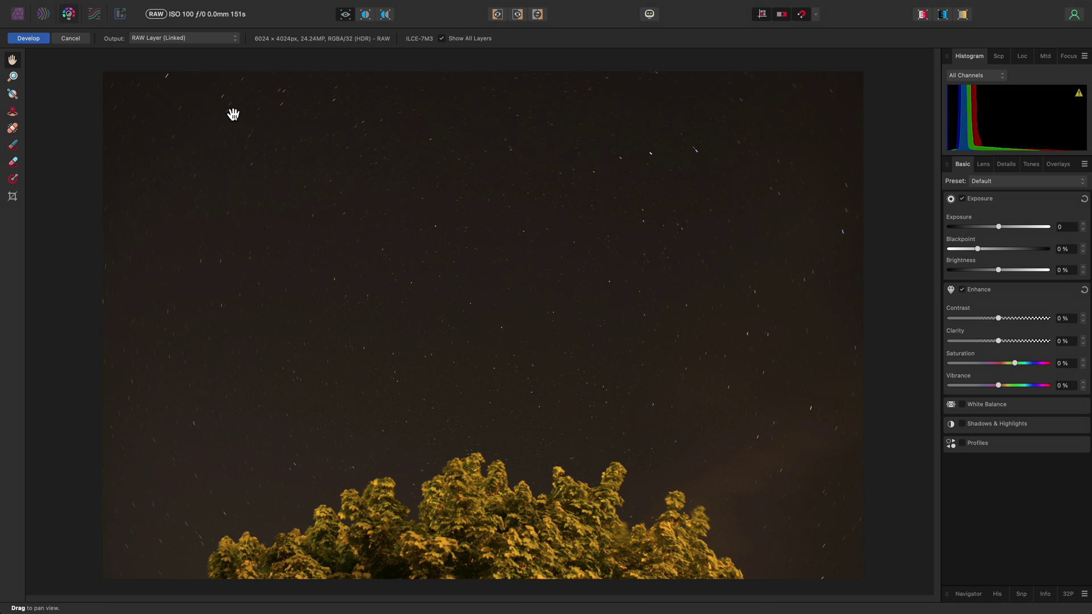
left_click(33, 39)
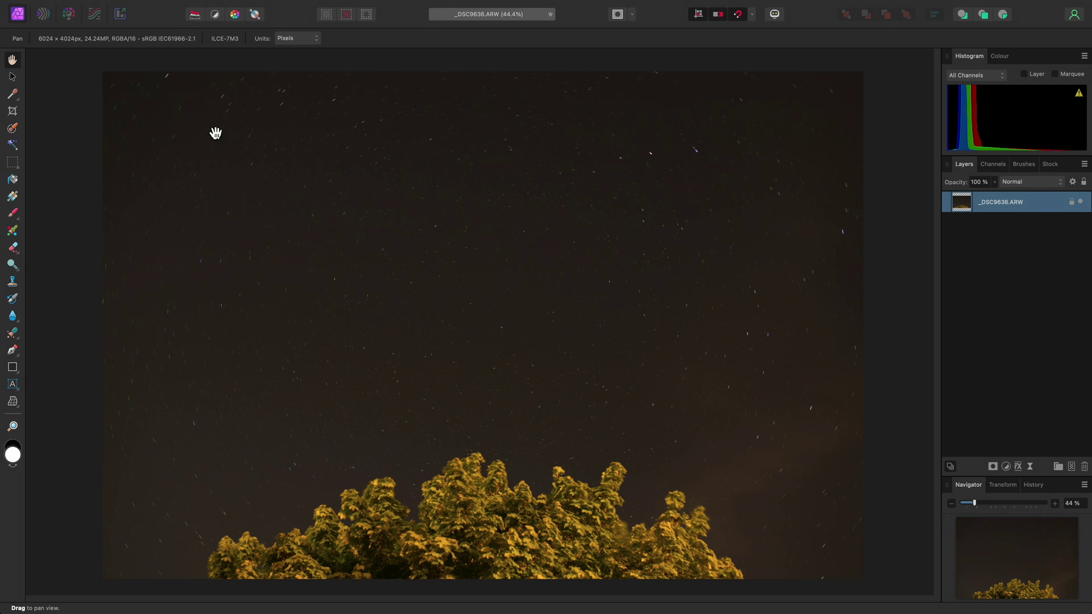
Change File > Placement Policy from Embedded to Linked.
left_click(124, 8)
mouse_move(220, 306)
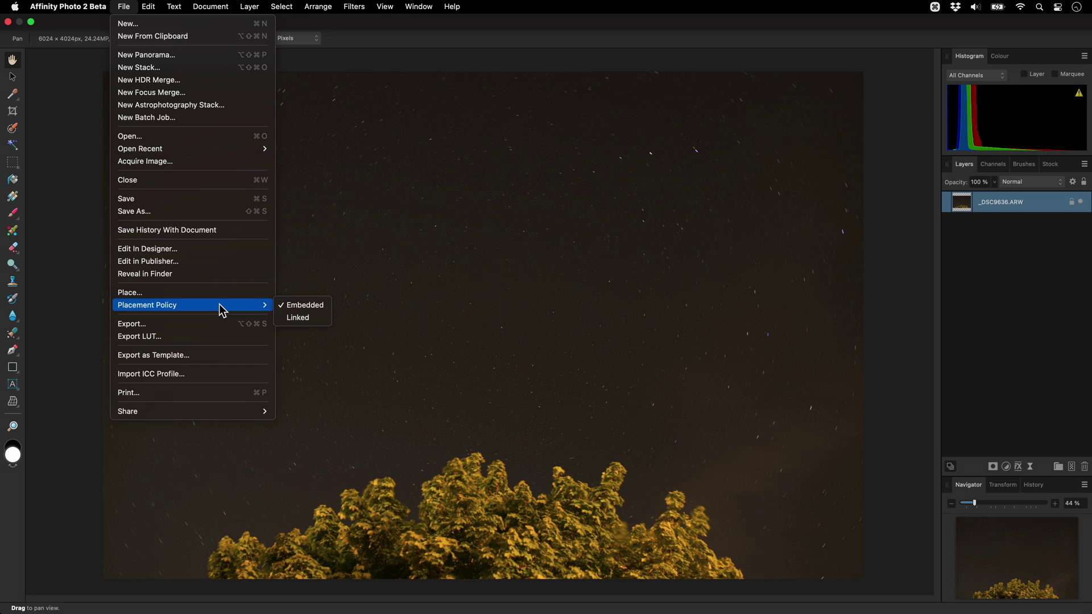
left_click(308, 318)
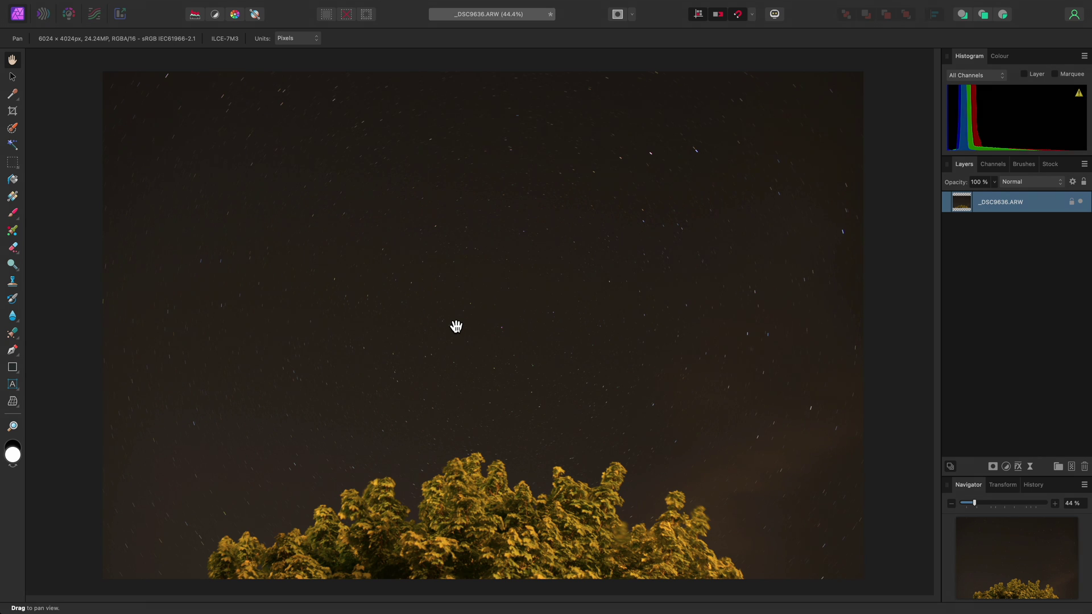
Select _DSC9637.ARW through _DSC9650.ARW in Finder and drop all fourteen into the Affinity document.
key("super+Tab")
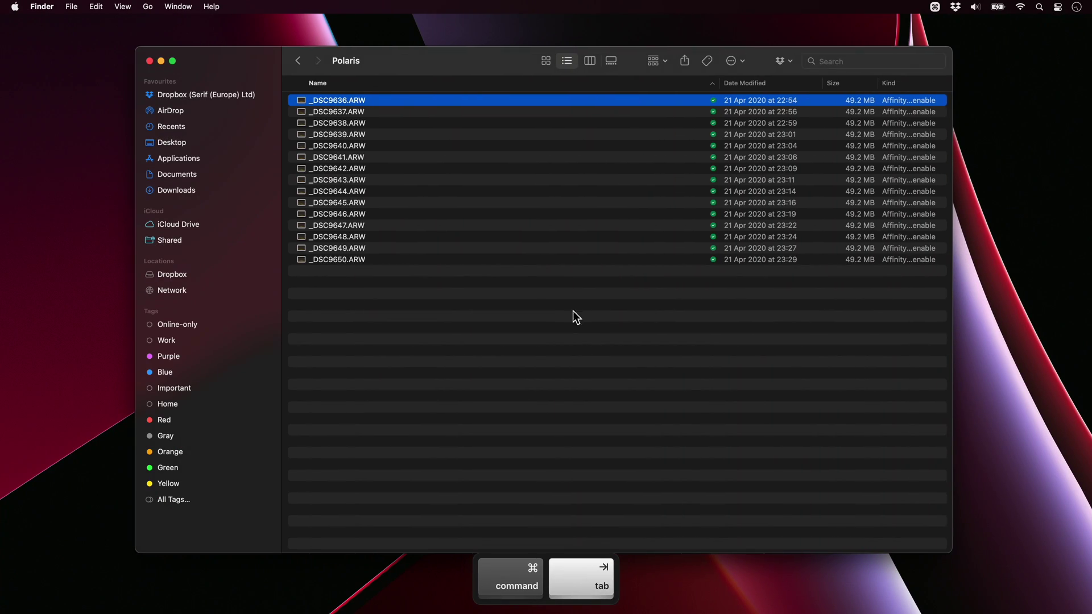
left_click(379, 112)
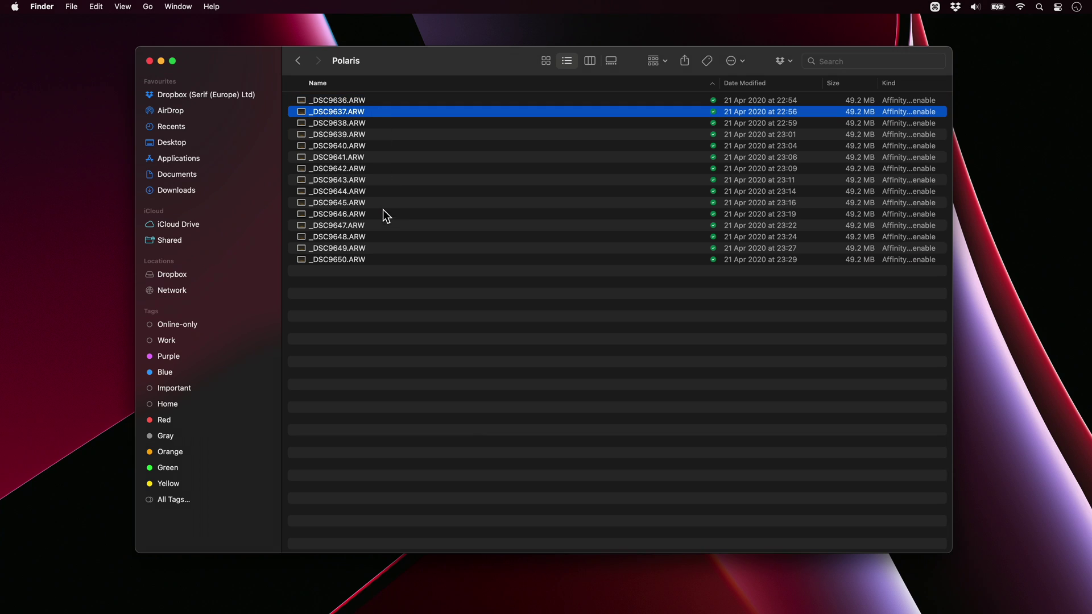
left_click(384, 259, "shift")
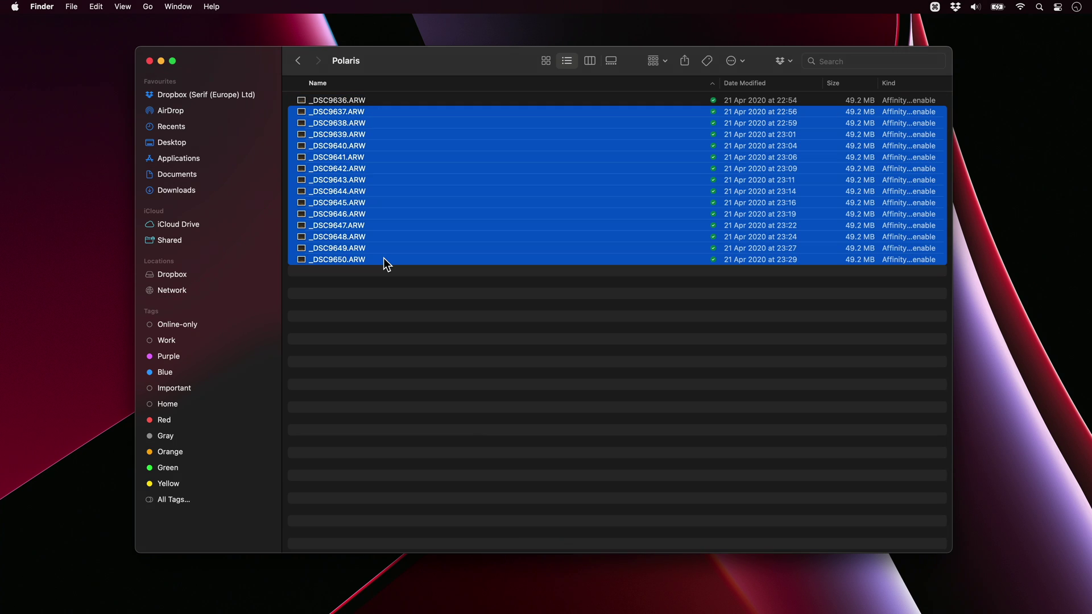
key("super+Tab")
left_click_drag(362, 184, 500, 316)
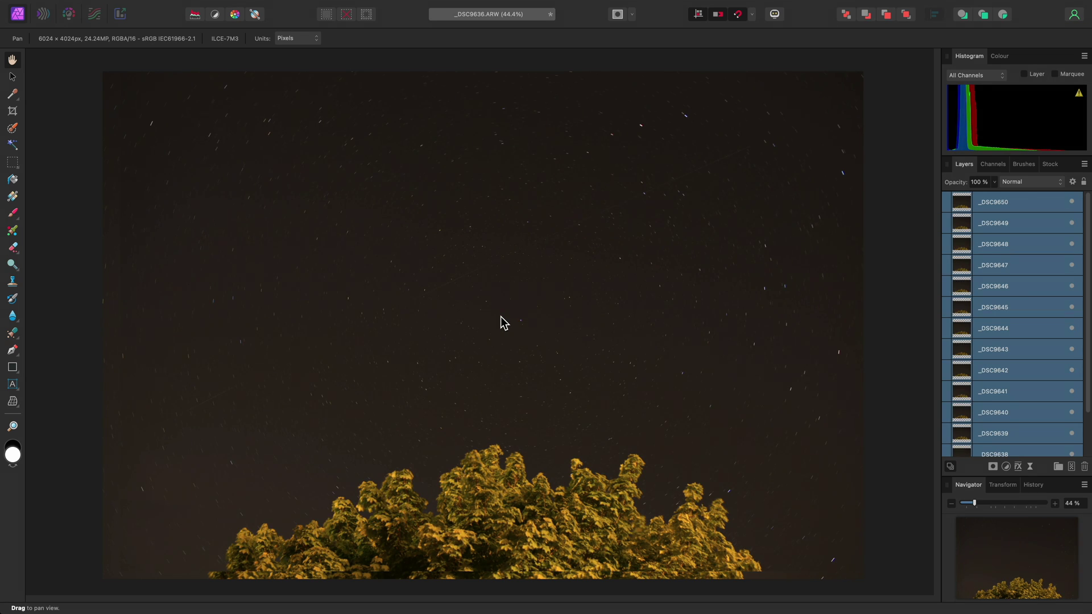
Align the 14 star layers with the base photo, then set all fifteen layers to Lighten.
key("v")
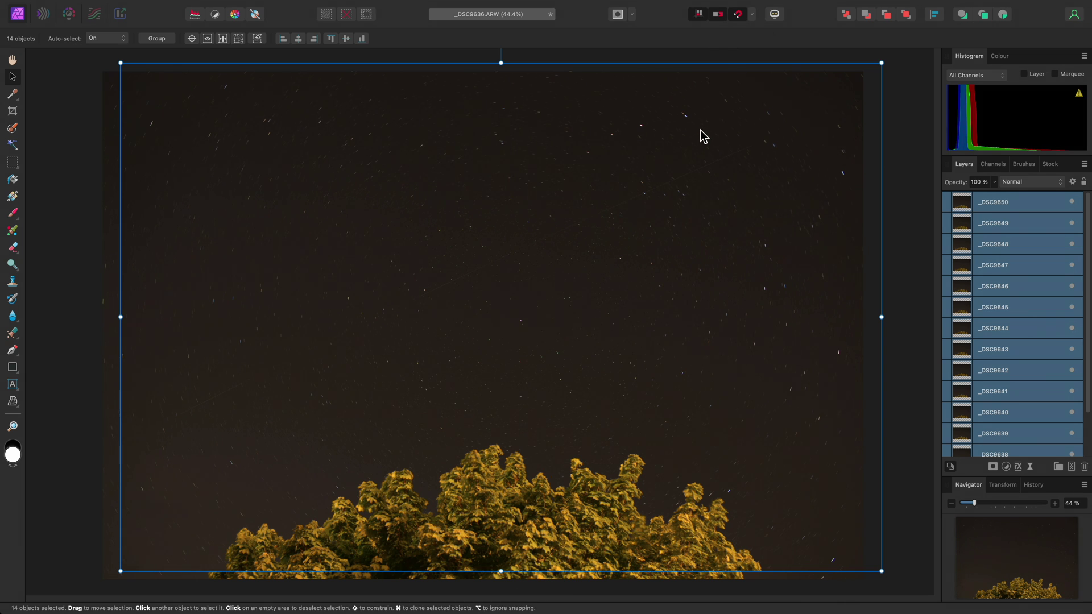
left_click_drag(700, 131, 691, 134)
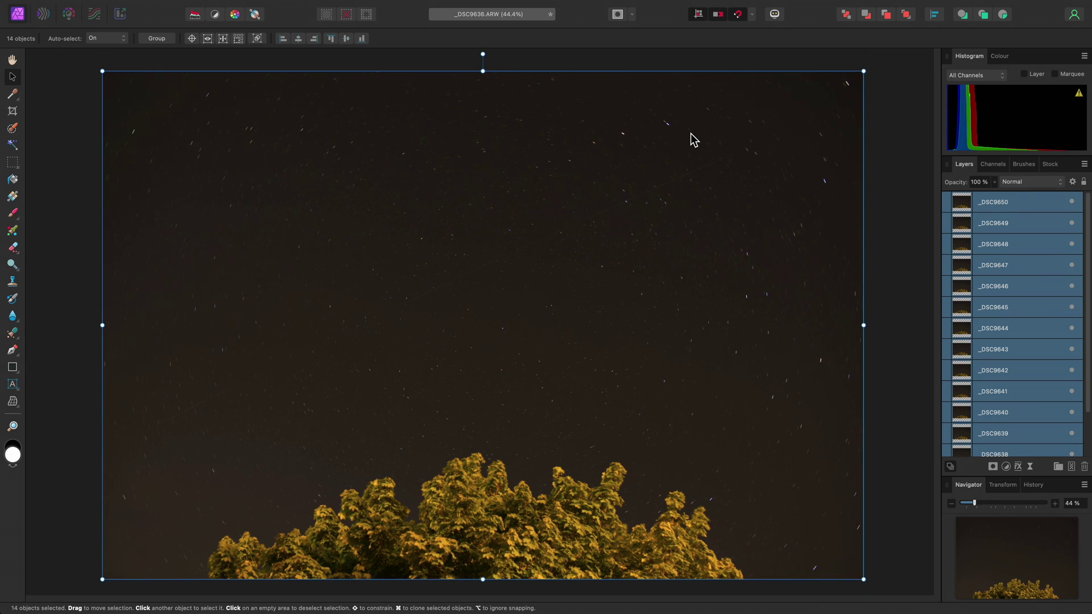
left_click(1007, 202)
scroll(1043, 312, "down", 3)
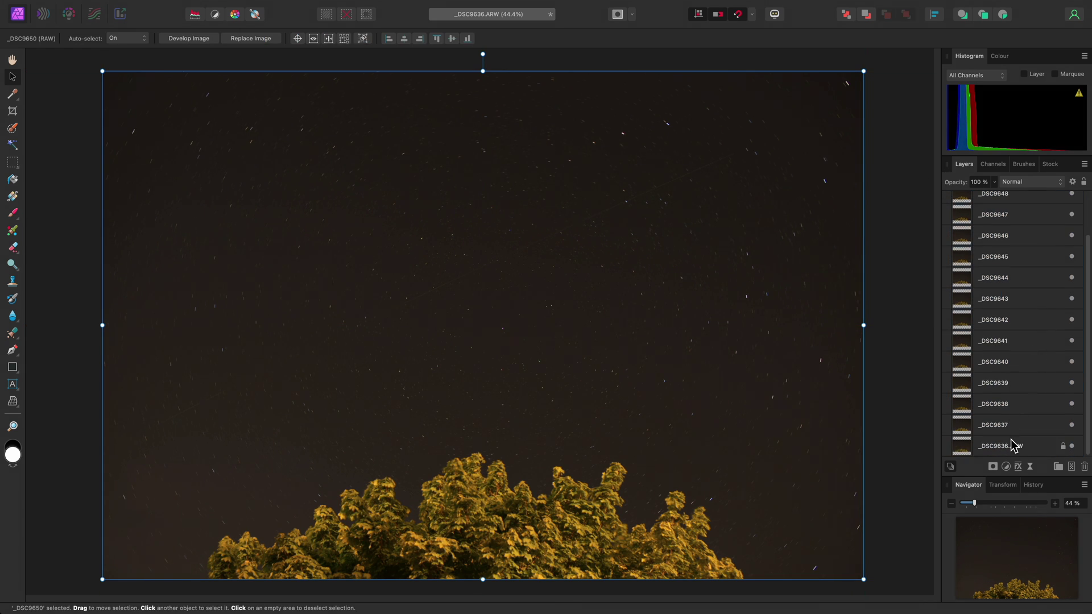
left_click(1012, 447, "shift")
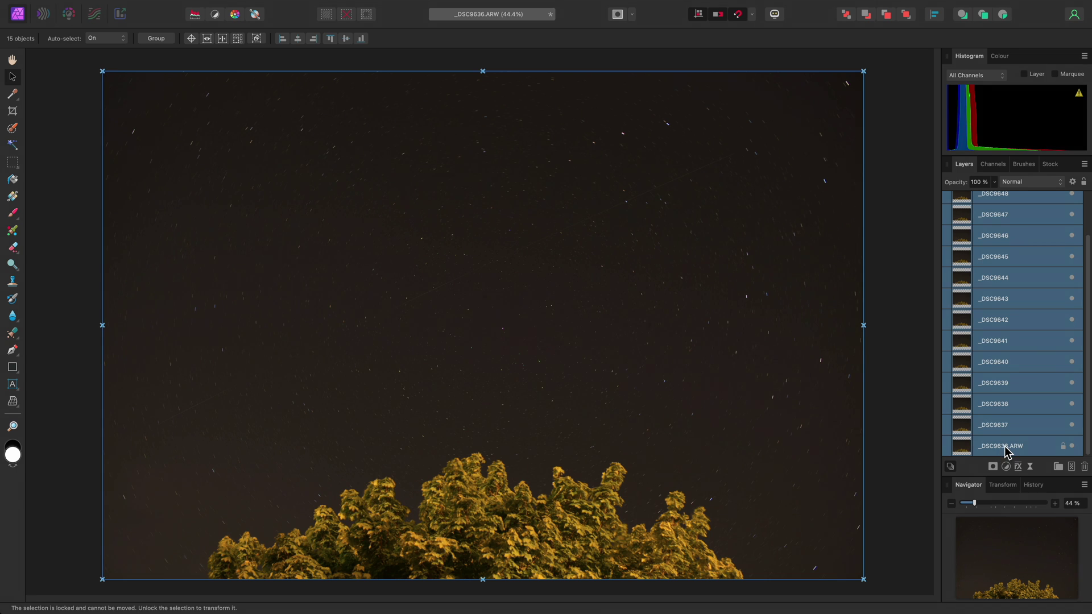
left_click(1026, 178)
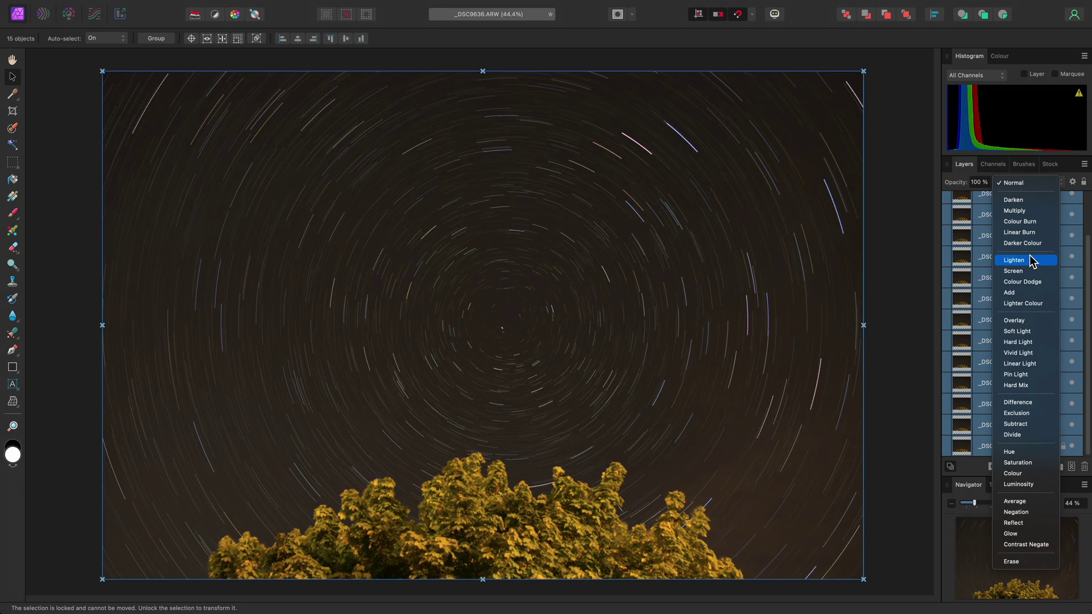
left_click(1032, 261)
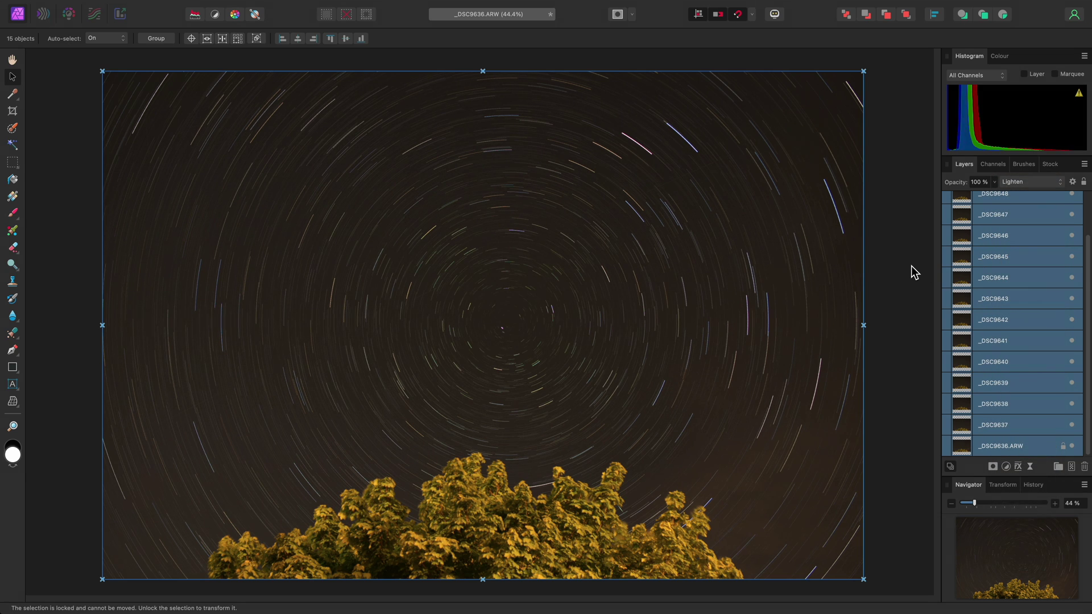
In Develop, set exposure 0.632, brightness 10%, clarity 55% and white balance 4311 K.
left_click(68, 22)
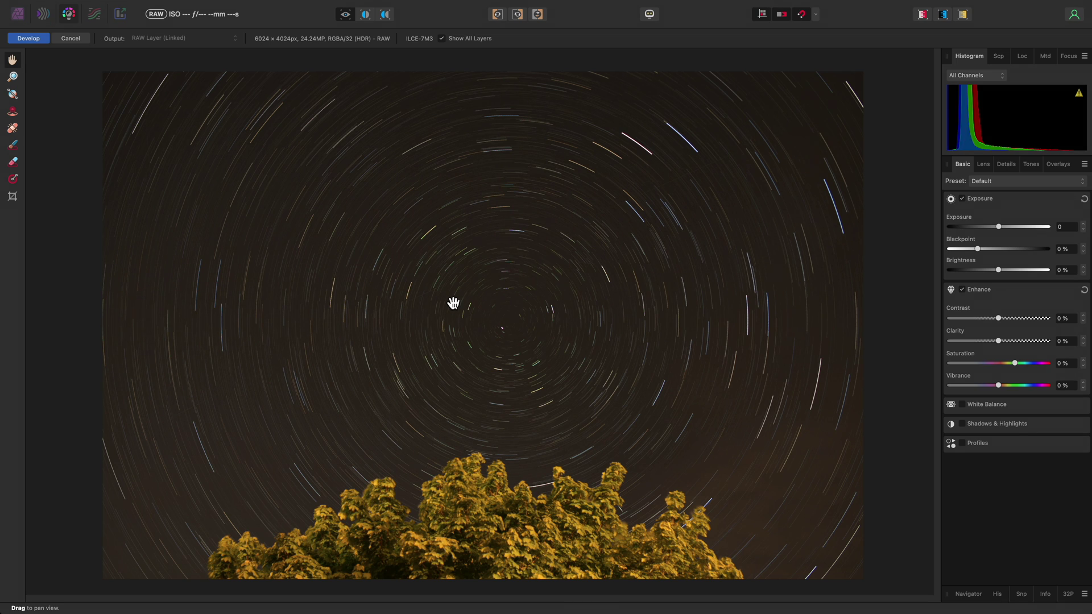
left_click(462, 40)
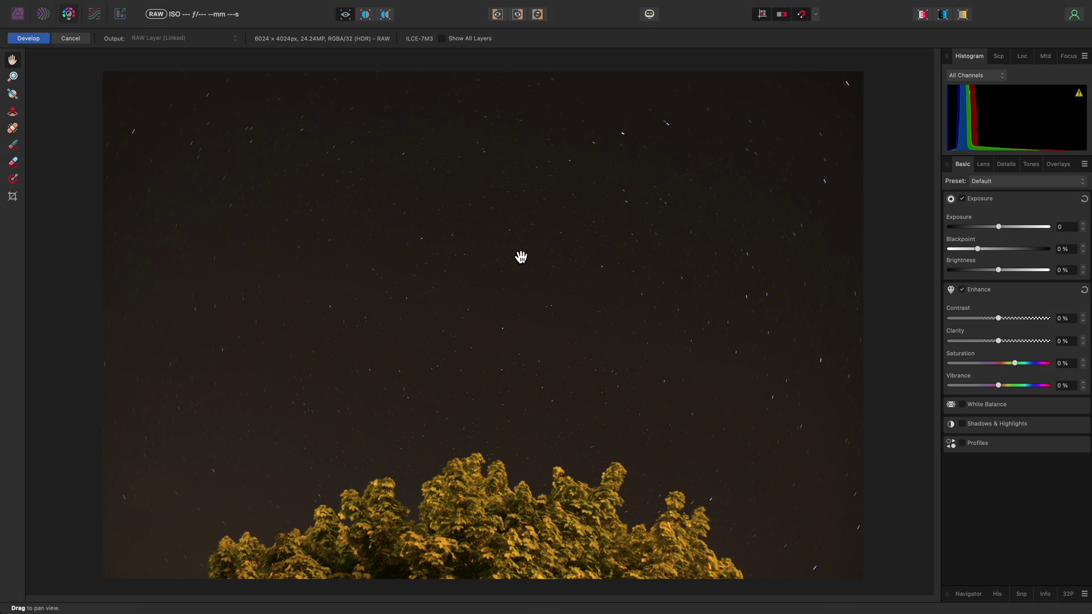
left_click_drag(1000, 228, 1005, 228)
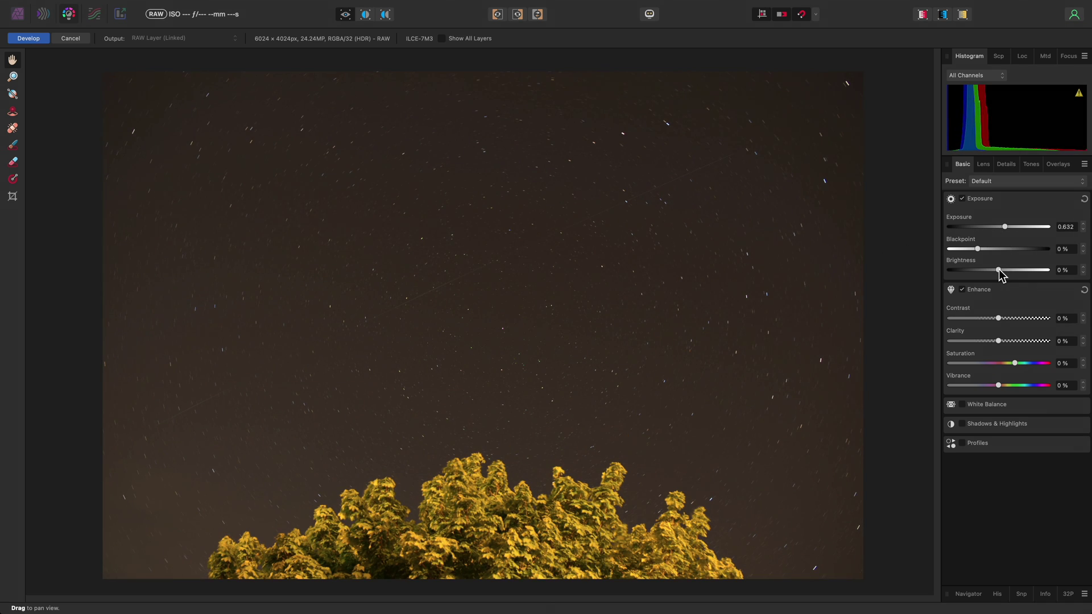
left_click_drag(999, 269, 1019, 271)
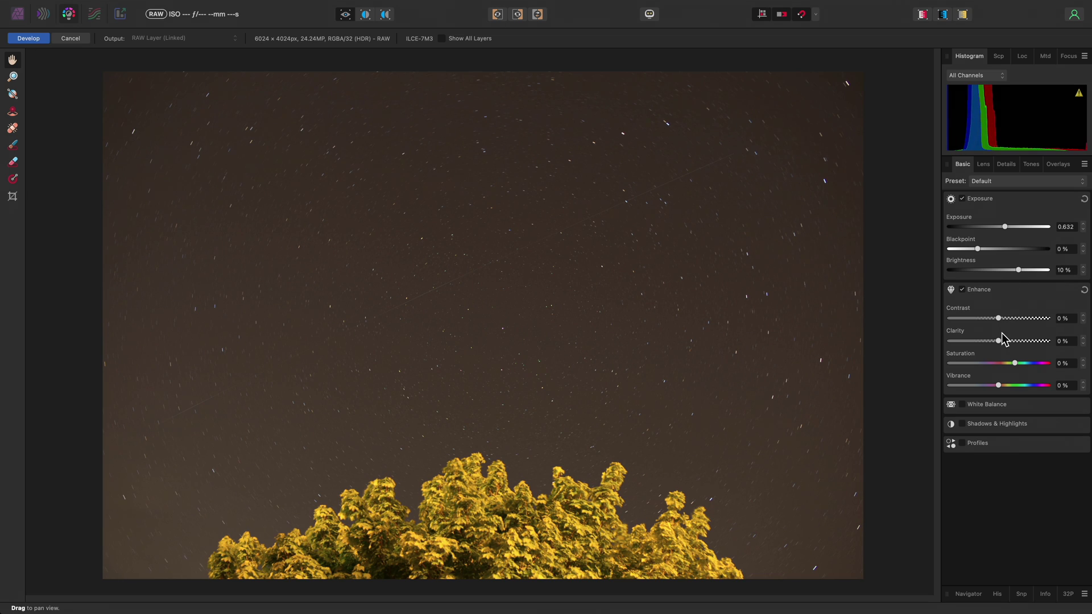
left_click_drag(999, 340, 1026, 341)
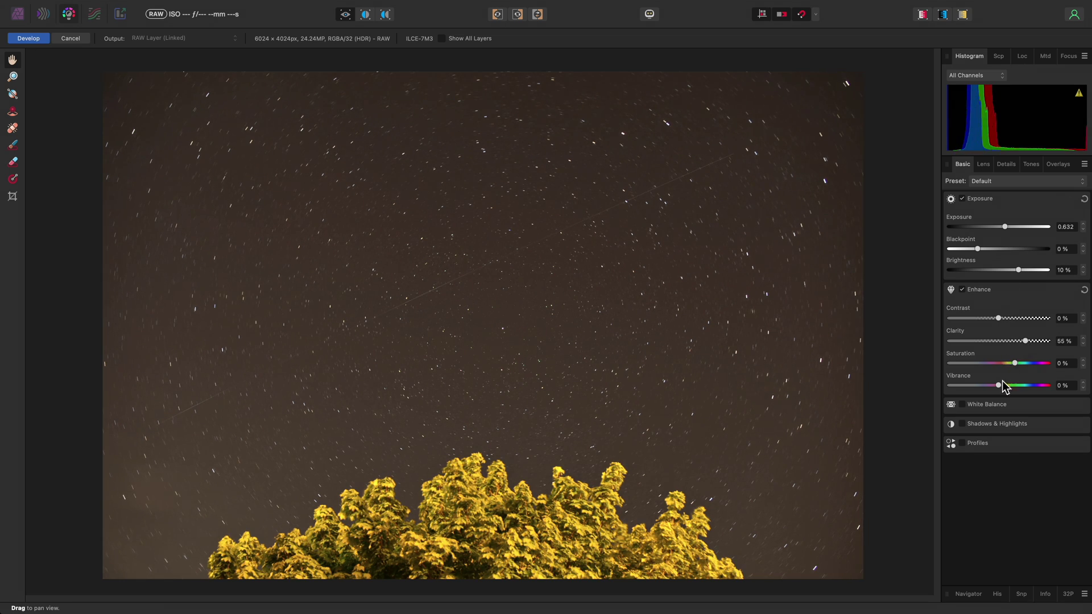
left_click(998, 407)
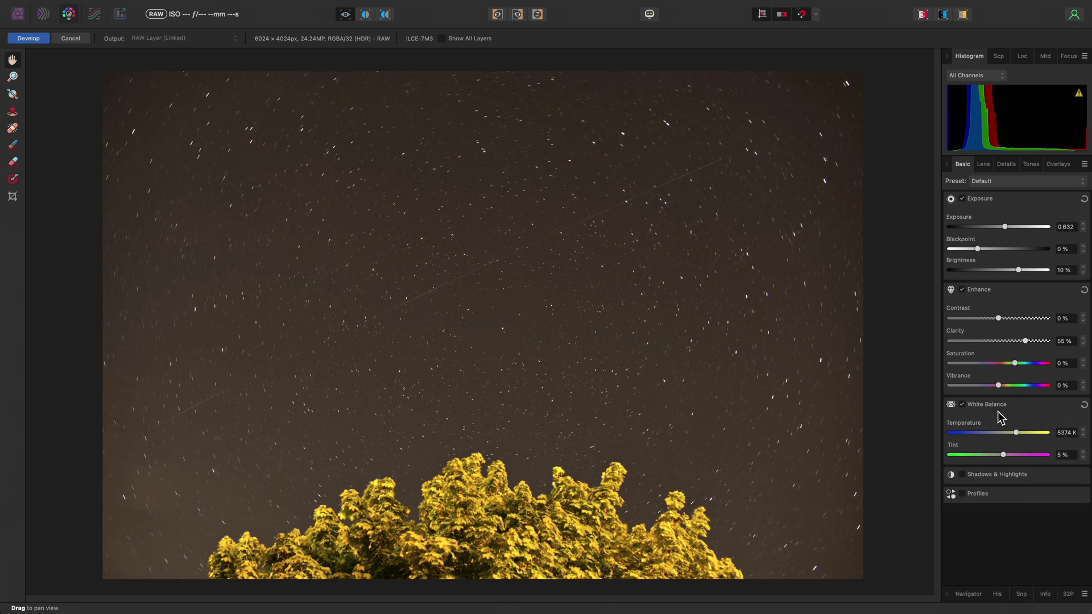
left_click_drag(1015, 433, 1006, 433)
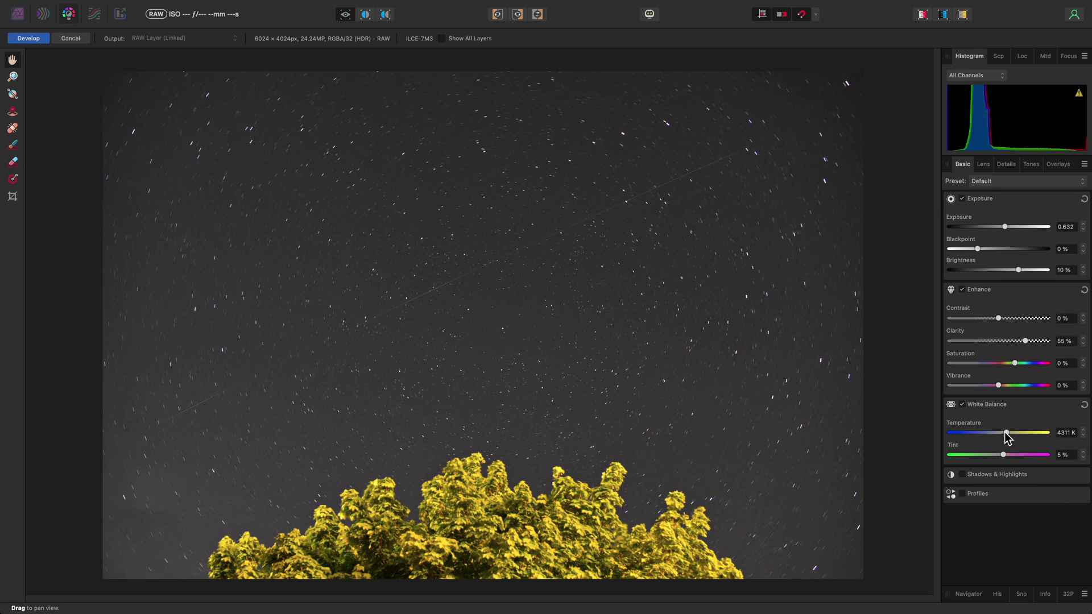
left_click(485, 39)
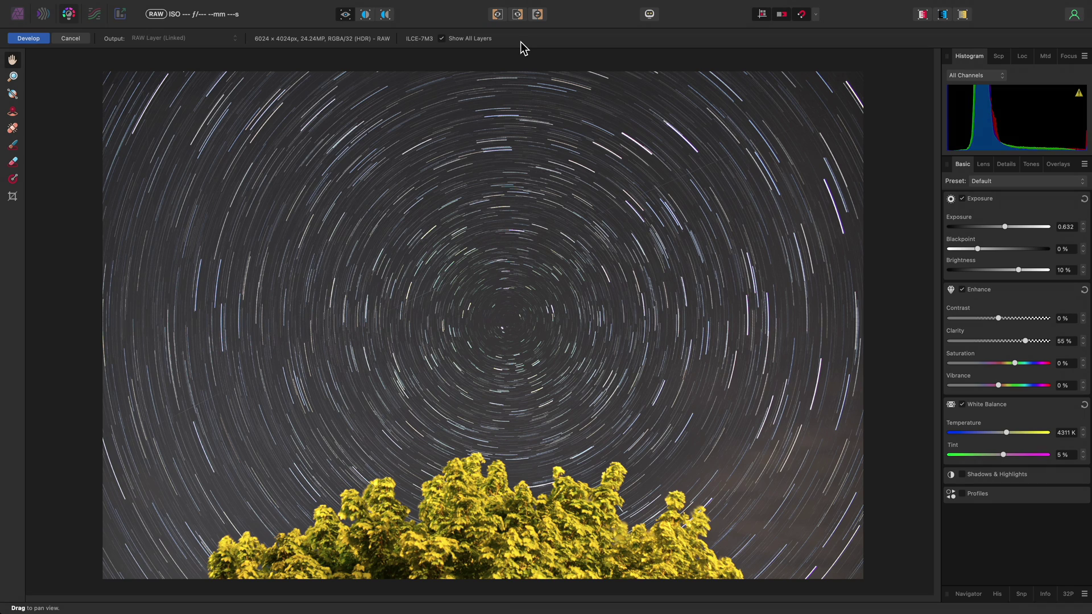
Lower clarity to 10% and apply the development, returning to the Photo persona.
left_click(1067, 341)
type("10")
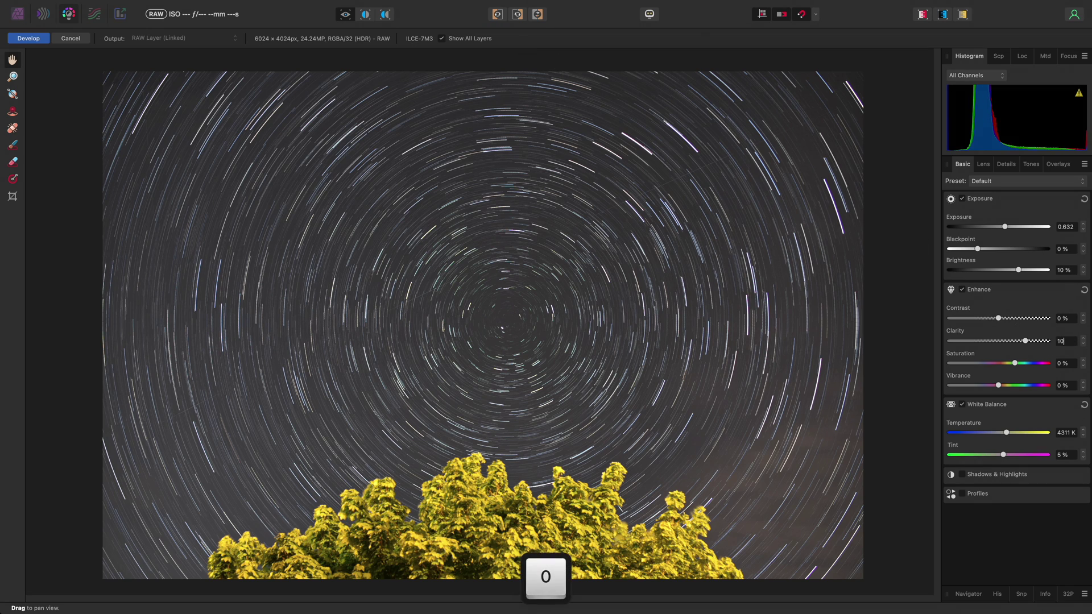
key("Return")
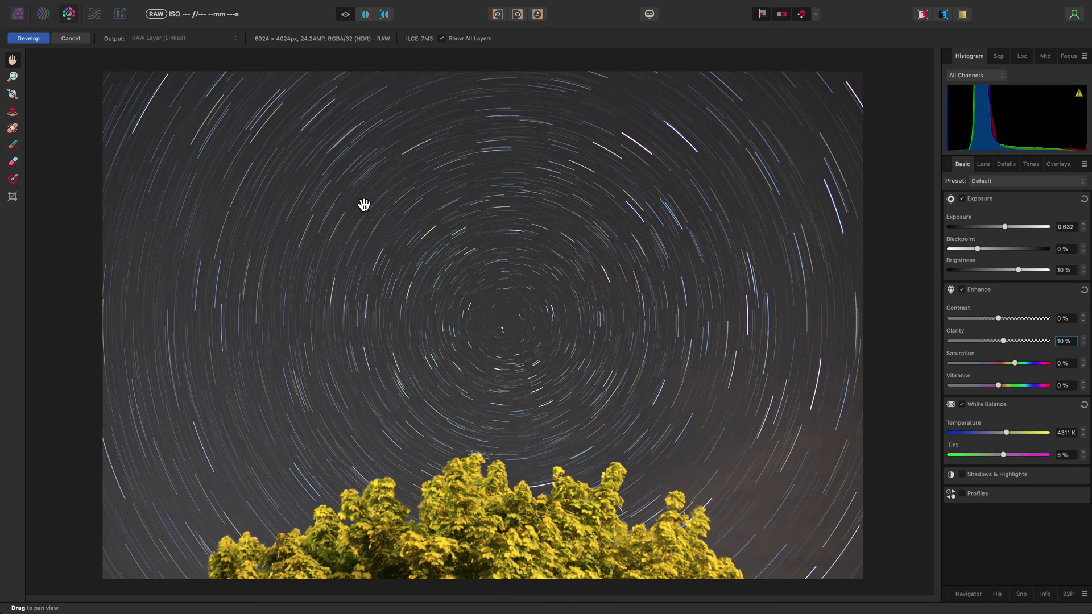
left_click(39, 42)
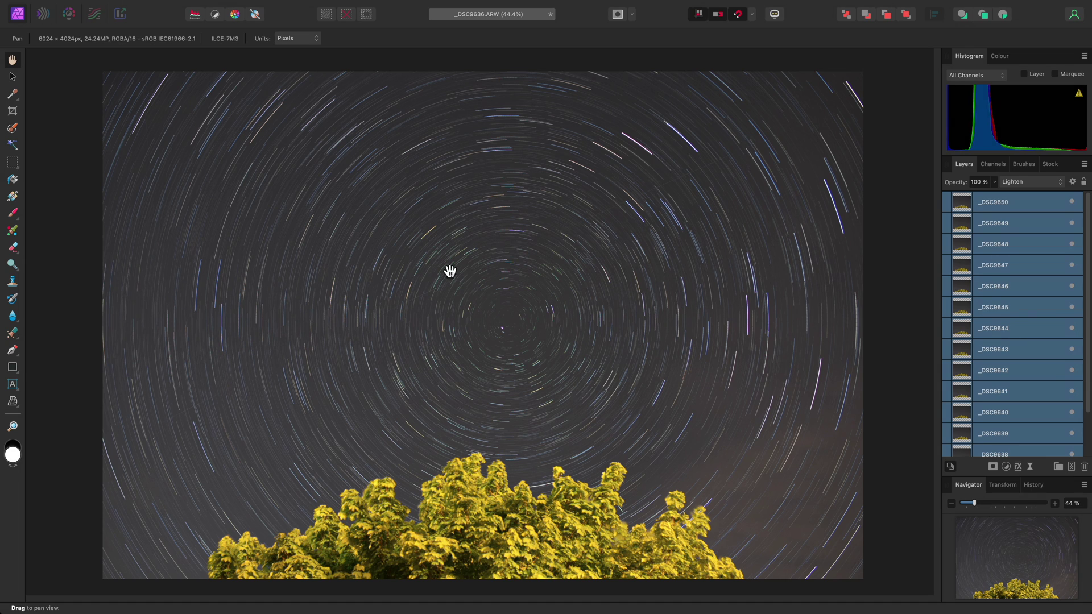
Add a Brightness / Contrast adjustment layer with contrast raised to about 52%.
mouse_move(329, 3)
left_click(250, 7)
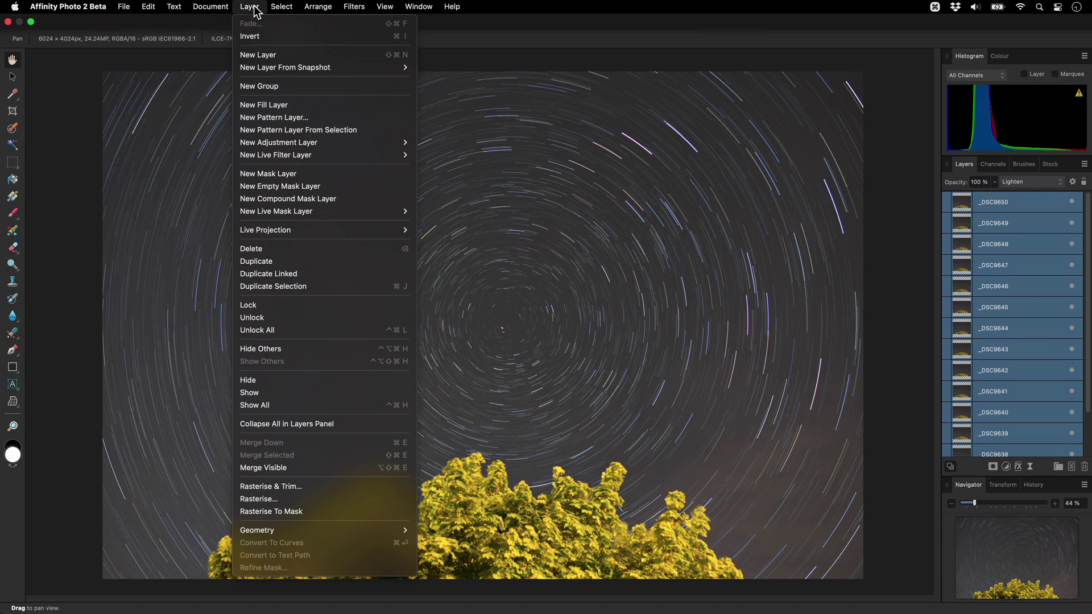
mouse_move(341, 143)
left_click(506, 181)
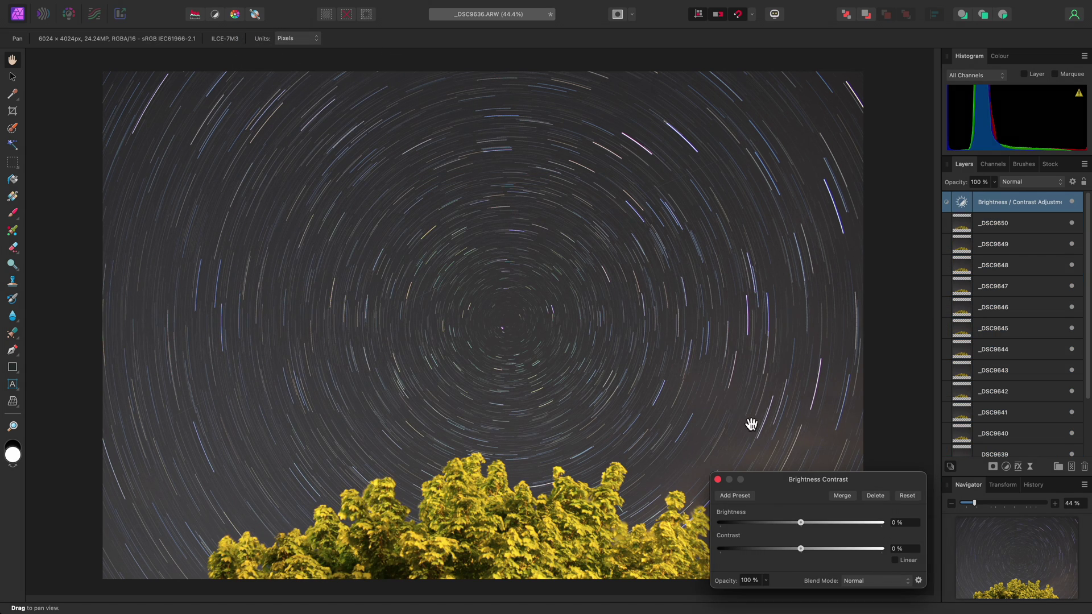
left_click_drag(801, 548, 844, 548)
left_click(718, 479)
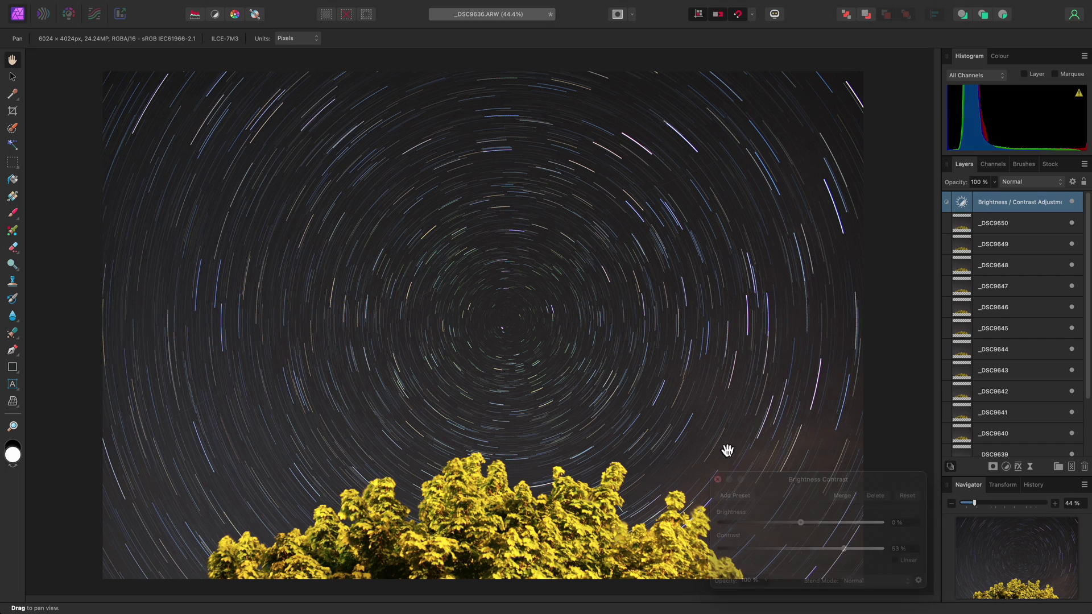
Select layers _DSC9649, _DSC9650 and _DSC9647 through _DSC9644 one at a time.
left_click(1016, 246)
left_click(1015, 232)
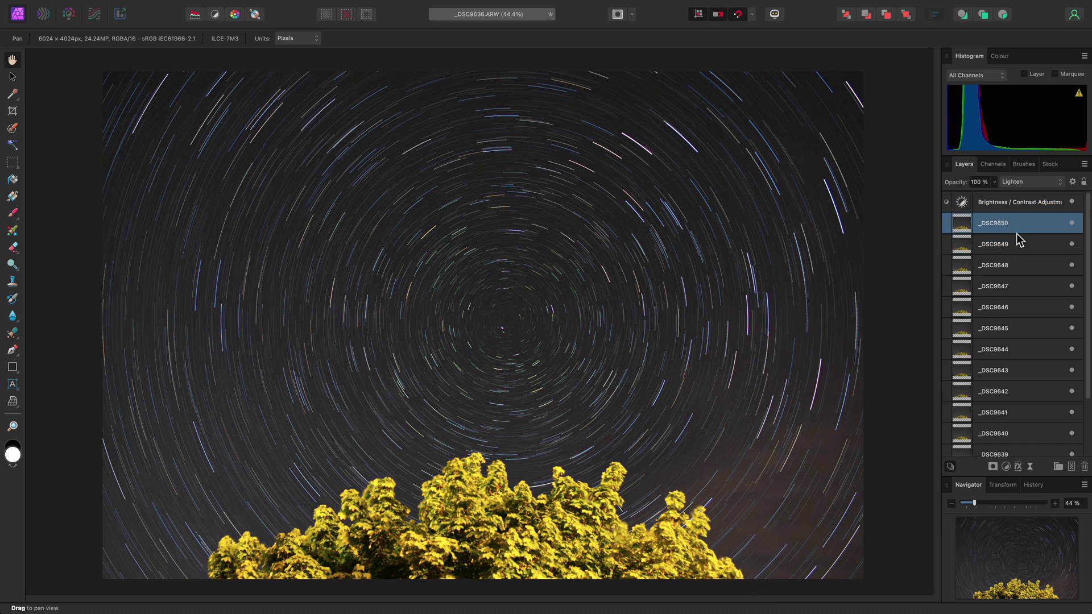
left_click(1024, 286)
left_click(1027, 307)
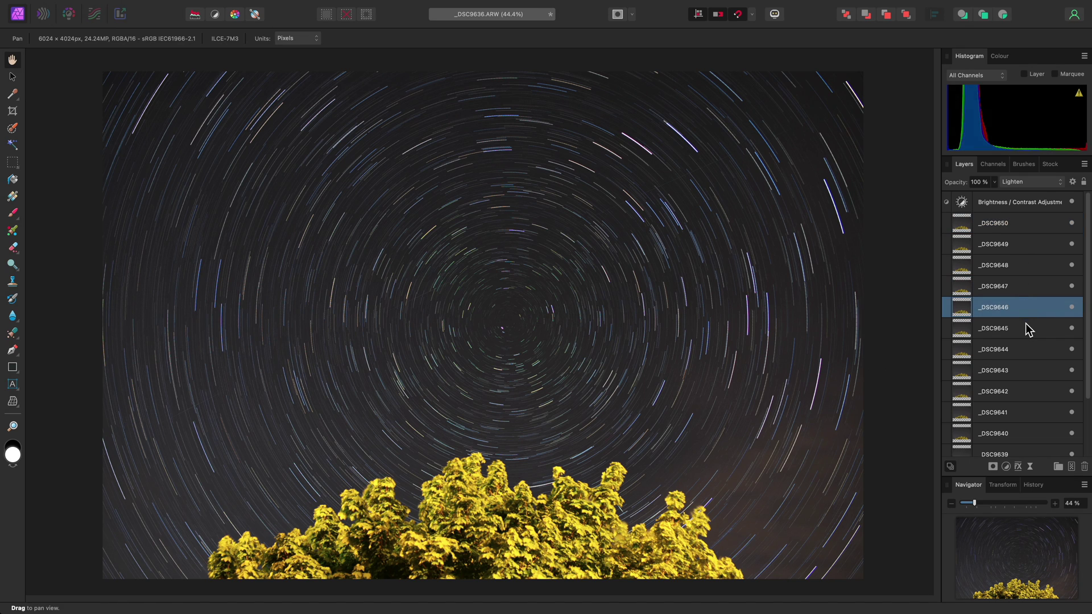
left_click(1026, 323)
left_click(1017, 355)
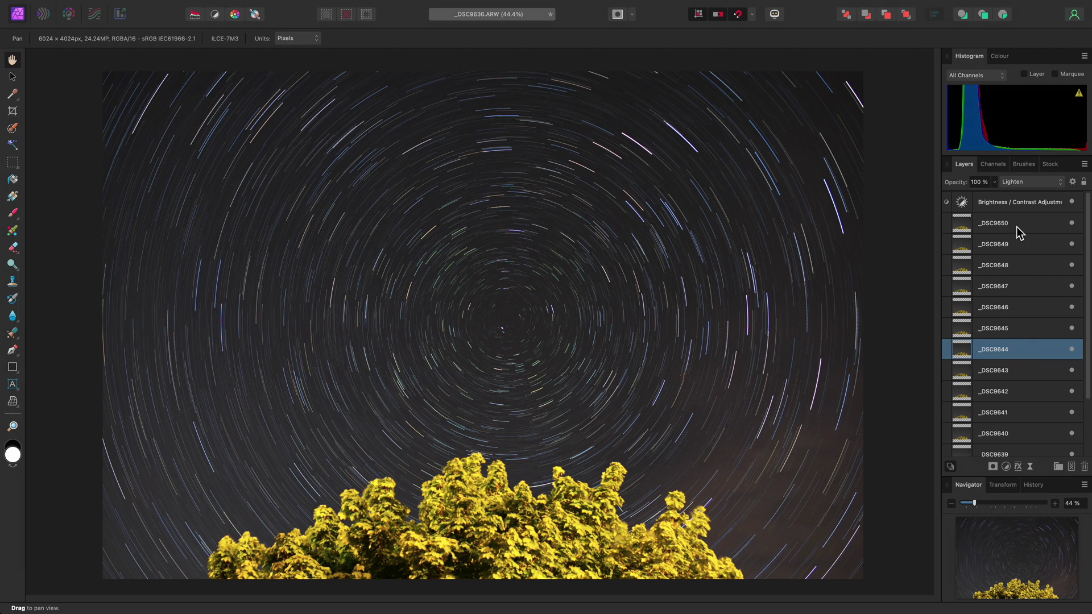
Select the full range _DSC9650 to _DSC9636.ARW, leaving the Brightness / Contrast adjustment out.
left_click(1017, 227)
scroll(1021, 361, "down", 3)
left_click(1034, 447, "shift")
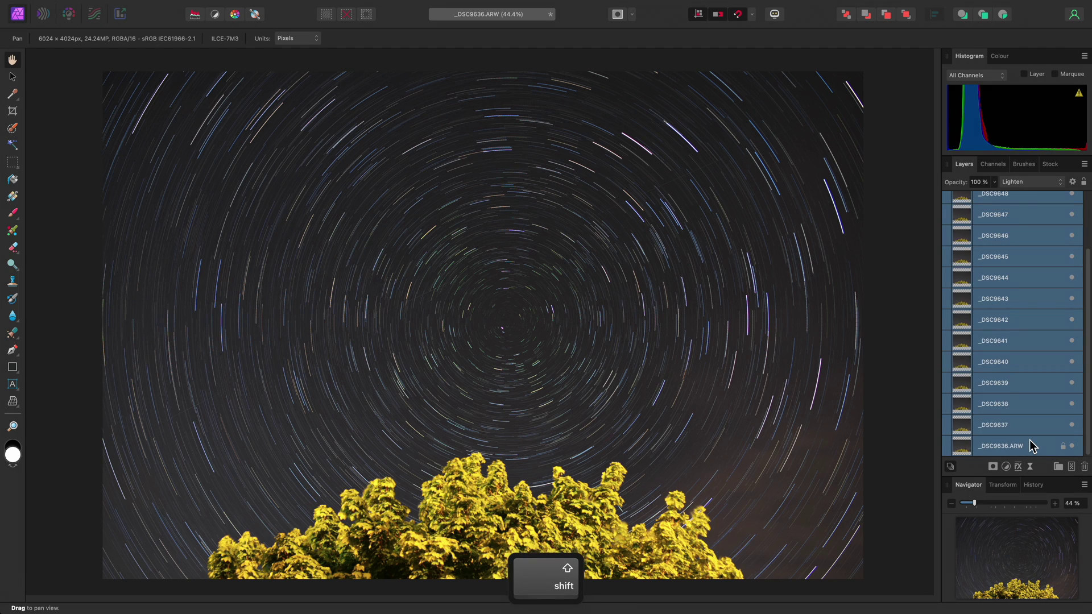